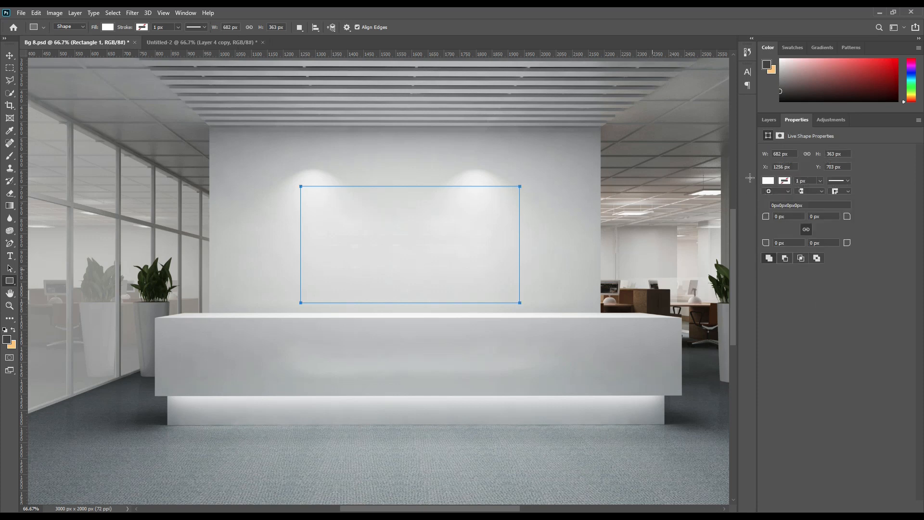
Convert the Rectangle 1 shape layer into a smart object
left_click(769, 119)
right_click(851, 188)
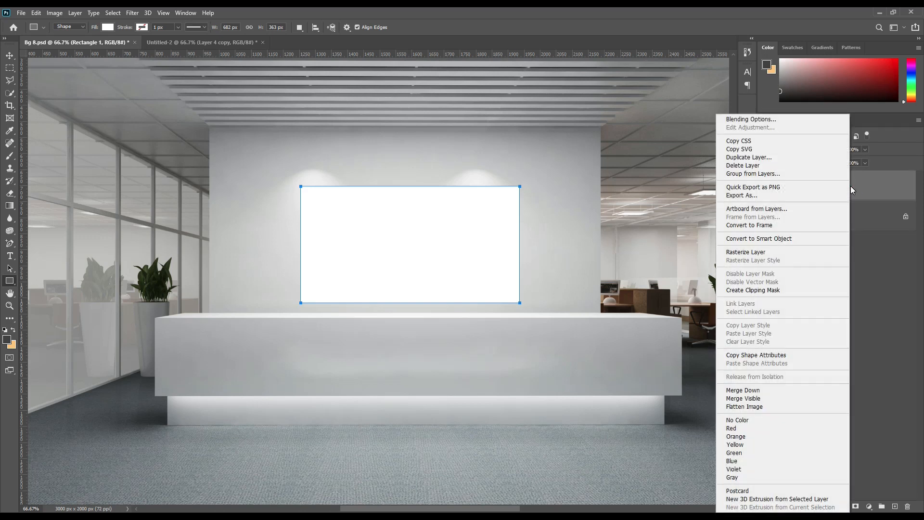
left_click(772, 239)
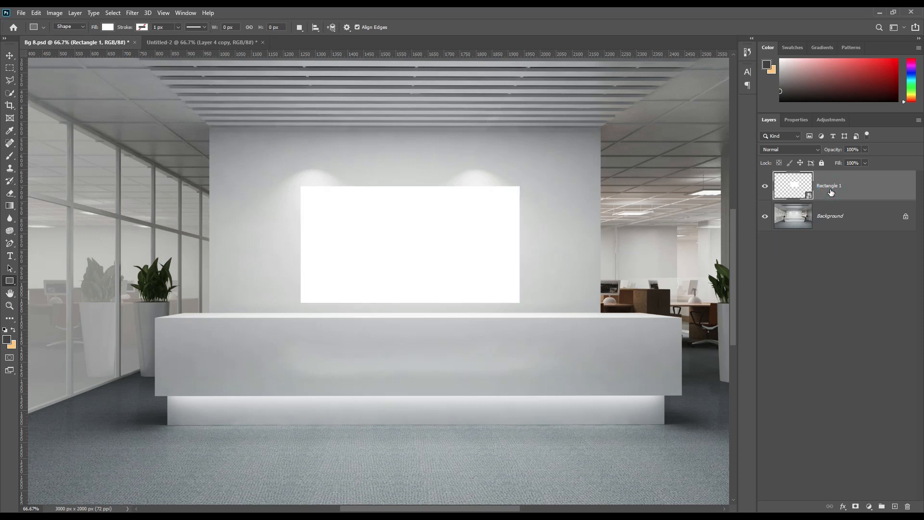
Duplicate the Rectangle 1 smart object and scale the copy down to about 71%
key("ctrl+j")
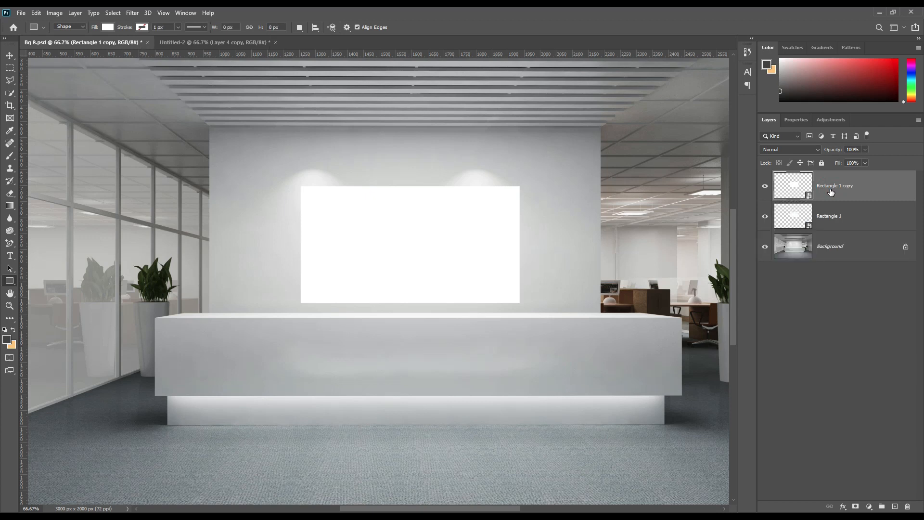
key("ctrl+t")
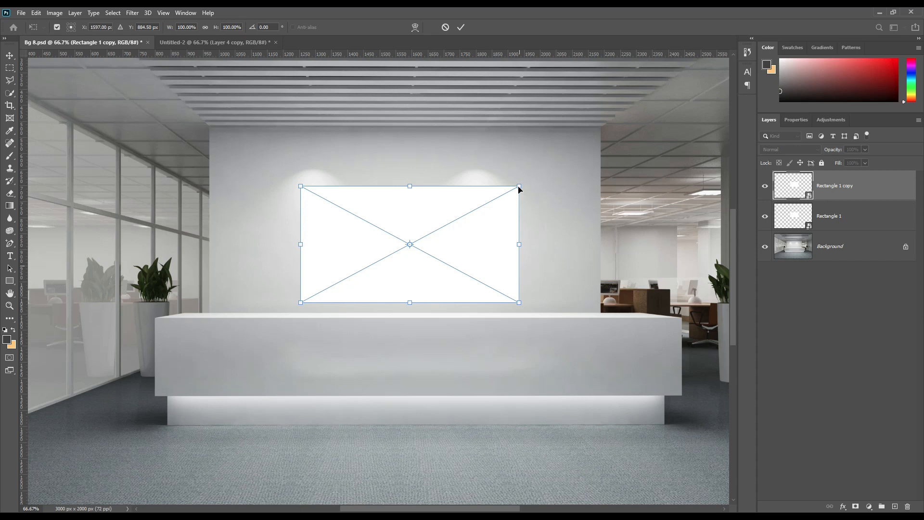
left_click_drag(519, 187, 460, 227)
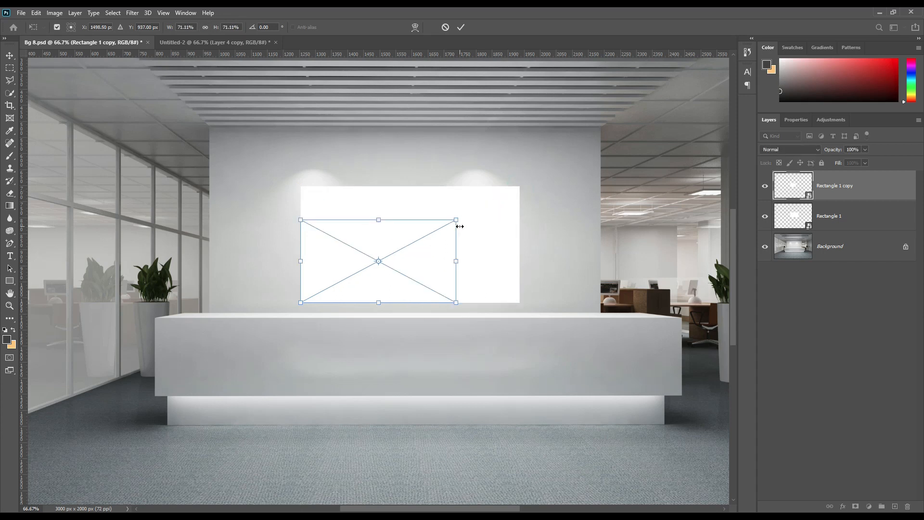
Position the scaled rectangle copy on the front face of the reception desk and apply the transform
left_click_drag(434, 362, 479, 369)
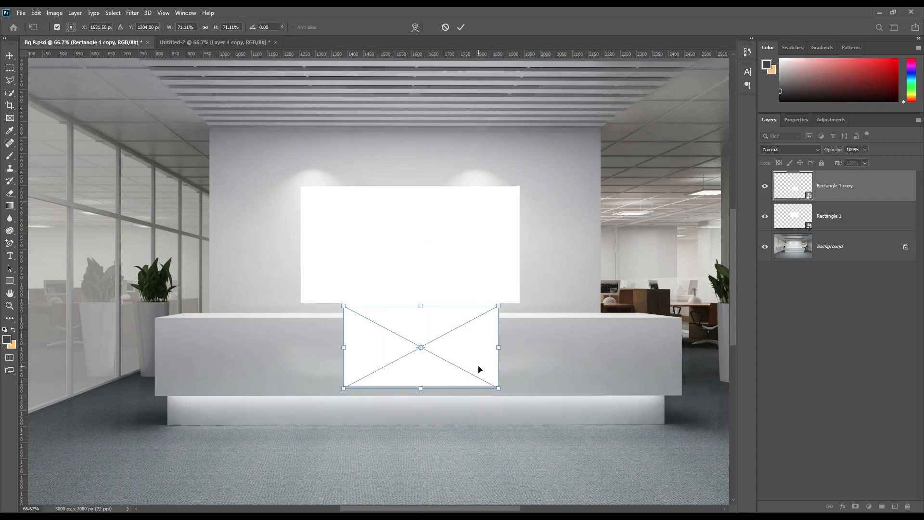
key("Down")
key("Down")
key("Down")
key("Down")
key("Down")
key("Down")
key("Down")
key("Down")
key("Down")
key("Down")
key("Down")
key("Down")
key("Down")
key("Down")
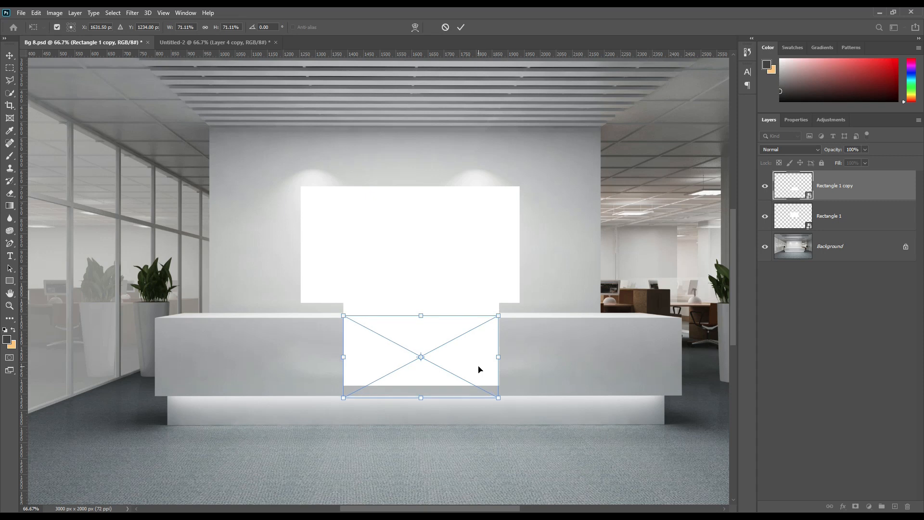
left_click(461, 27)
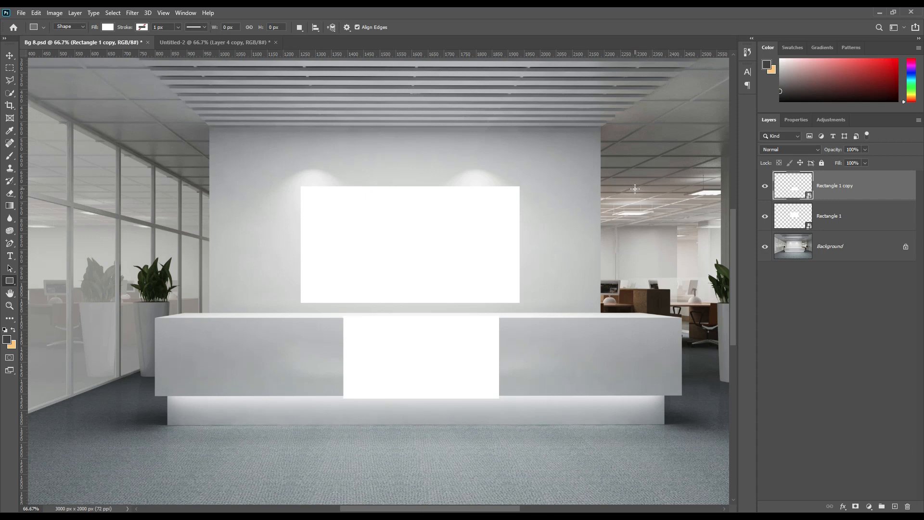
Open the contents of the Rectangle 1 smart object and bring in the logo artwork from Untitled-2
left_click(9, 56)
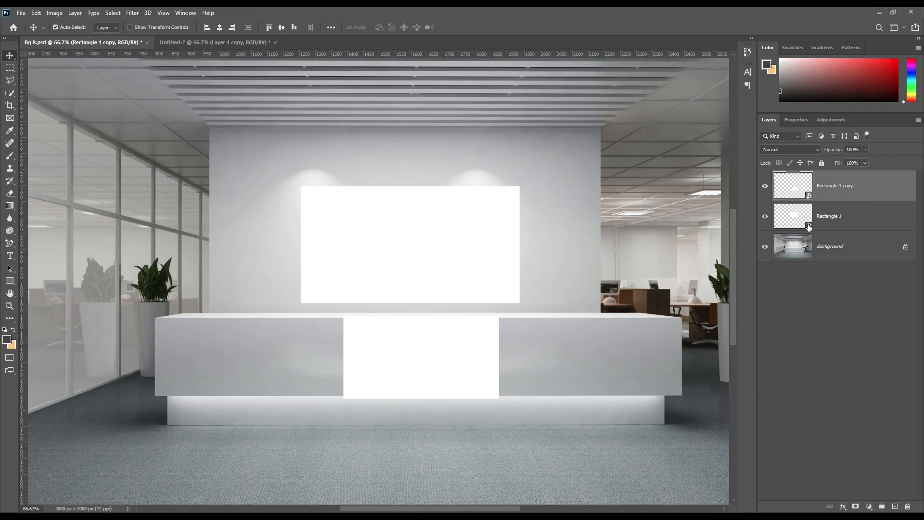
double_click(809, 225)
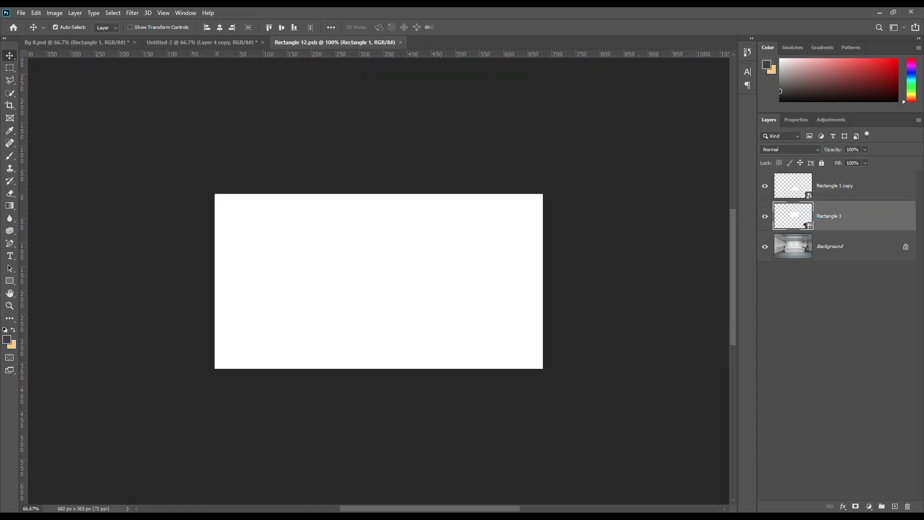
left_click(229, 47)
left_click_drag(820, 200, 400, 288)
Scale the logo down to fit the smart object canvas and center it horizontally and vertically
key("ctrl+t")
left_click_drag(549, 390, 451, 323)
left_click_drag(413, 243, 454, 268)
left_click(478, 28)
left_click(220, 27)
left_click(282, 27)
Hide the white Rectangle 1 layer behind the logo and save the smart object contents
left_click(765, 208)
left_click(21, 12)
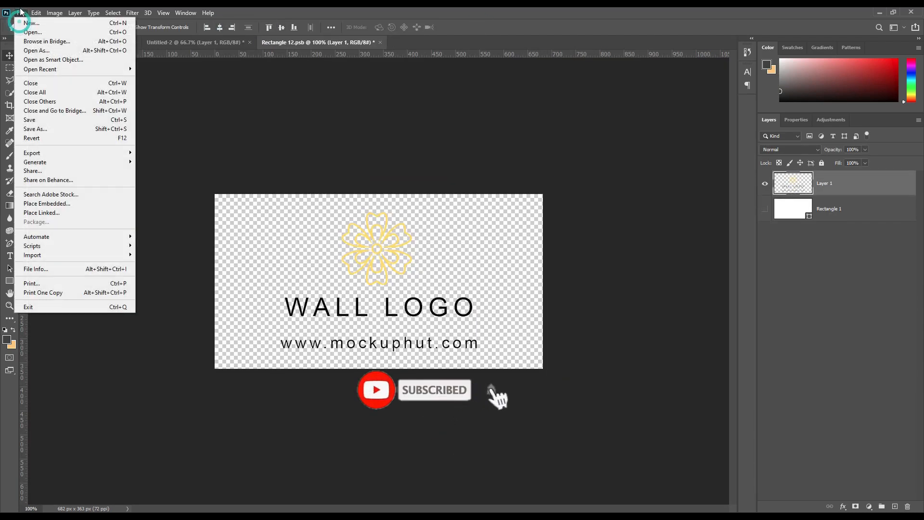
left_click(53, 121)
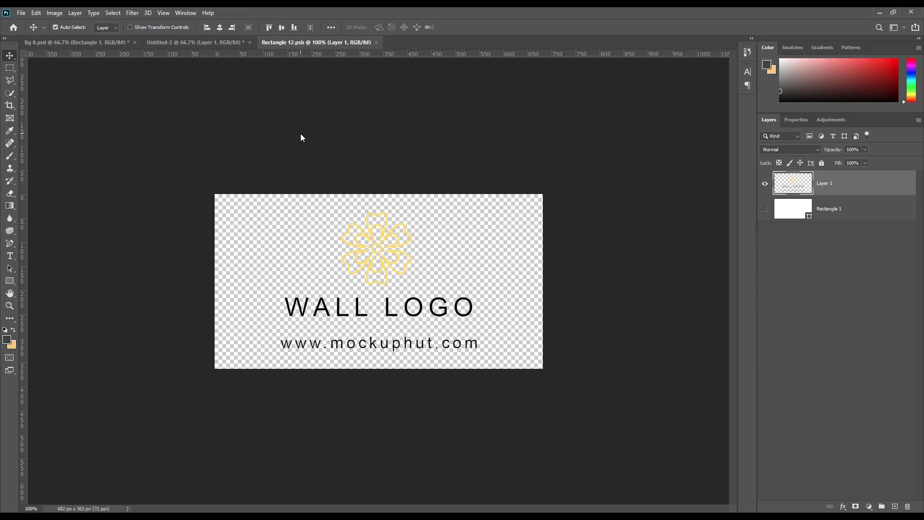
Return to Bg 8.psd and nudge the desk logo on Rectangle 1 copy left until it sits centered beneath the wall logo
left_click(73, 43)
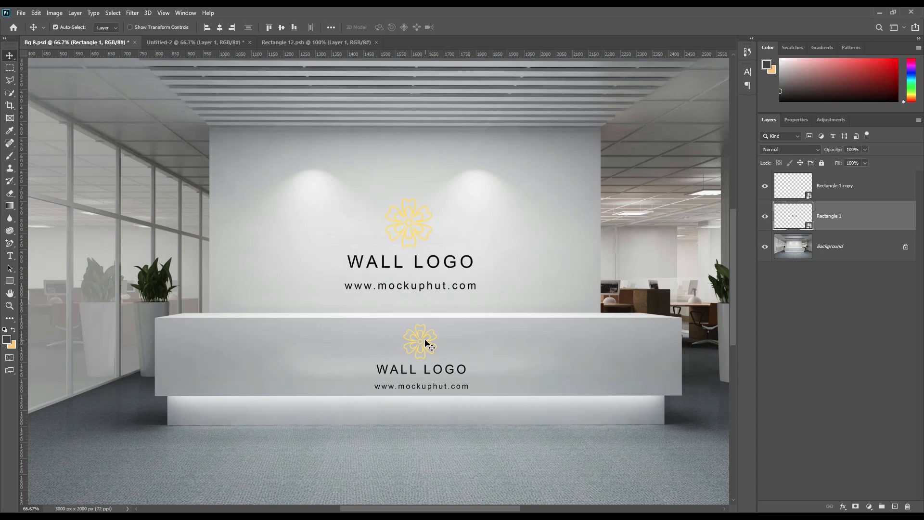
left_click(766, 217)
left_click(765, 216)
left_click(811, 190)
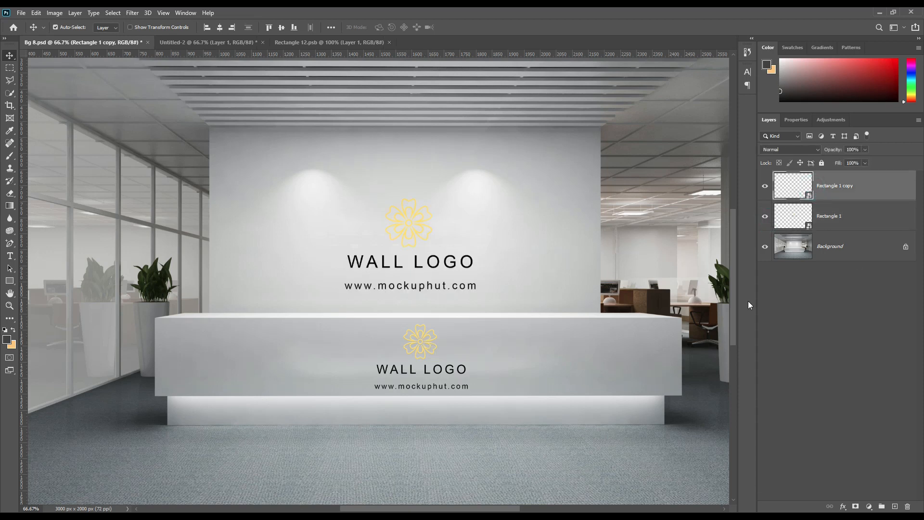
key("Left")
key("Left")
key("Left")
key("Left")
key("Left")
key("Left")
key("Left")
key("Left")
key("Left")
key("Left")
key("Left")
key("Left")
key("Left")
key("Left")
key("Left")
key("Left")
key("Left")
key("Left")
key("Left")
key("Left")
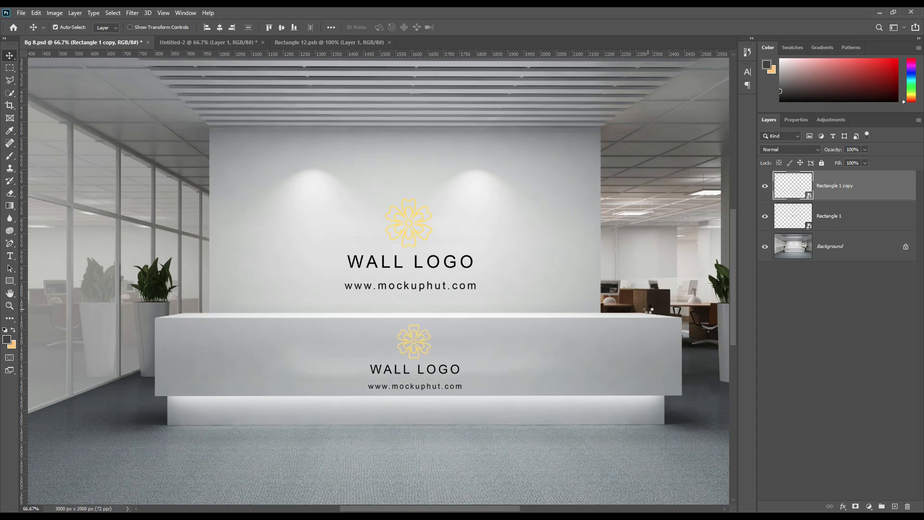
key("Left")
key("Left")
key("Left")
key("Left")
key("Left")
key("Left")
key("Left")
key("Left")
key("Left")
key("Left")
key("Left")
key("Left")
key("Left")
key("Left")
key("Left")
key("Left")
key("Left")
key("Left")
Give the Rectangle 1 copy and Rectangle 1 layers a red color label
left_click(847, 191)
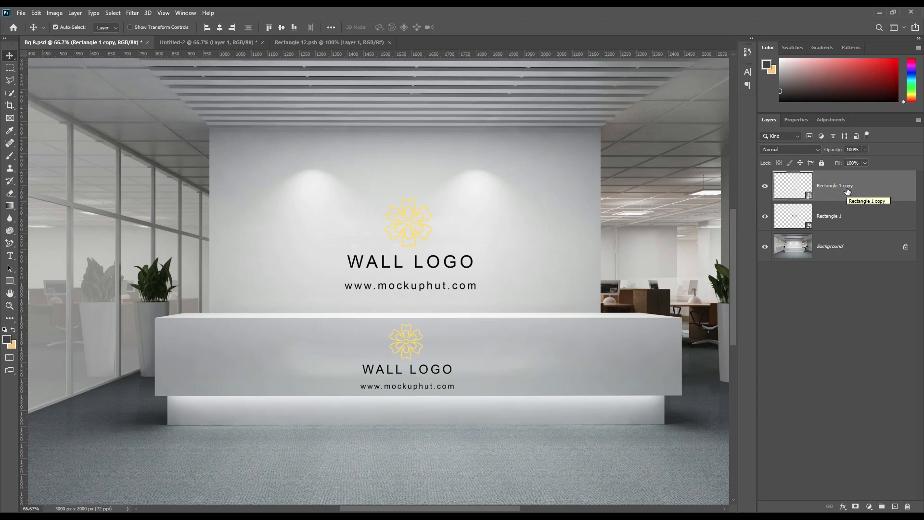
left_click(863, 219, "shift")
right_click(863, 218)
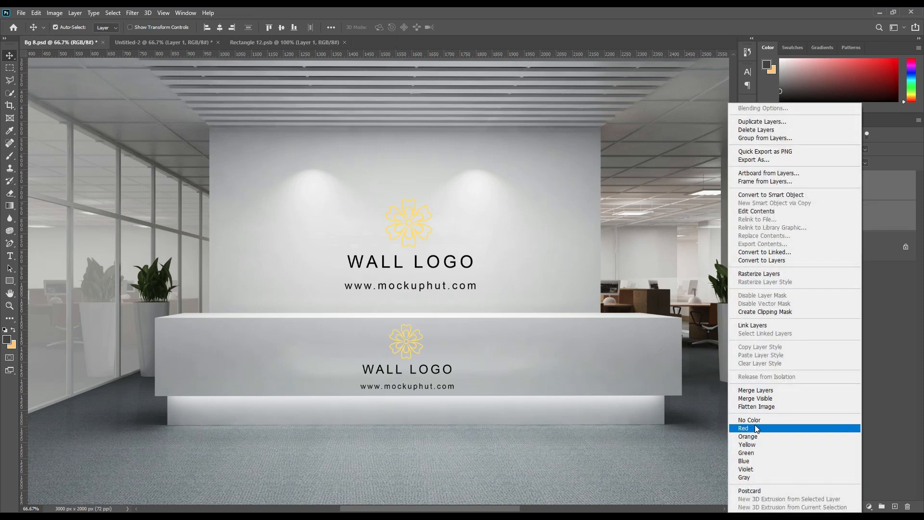
left_click(754, 428)
Duplicate the Rectangle 1 copy layer and give the duplicate a yellow color label
left_click(873, 189)
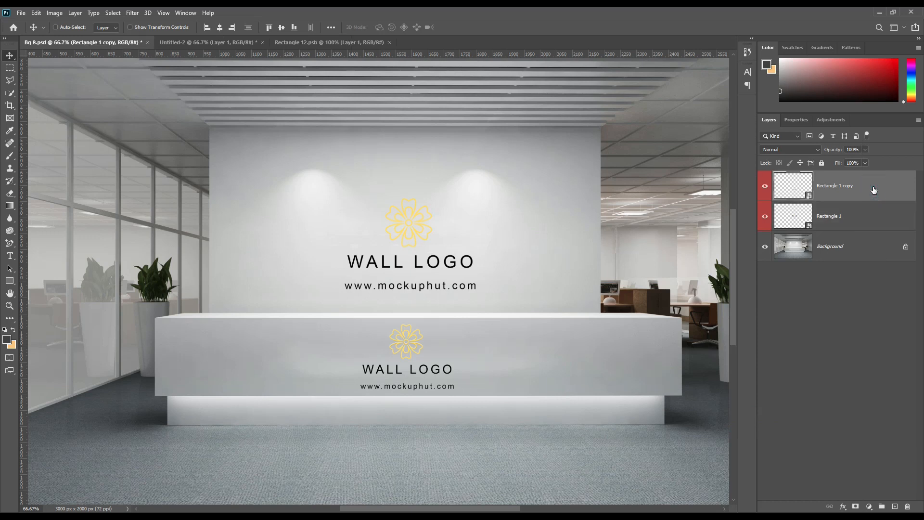
key("ctrl+j")
left_click(868, 192)
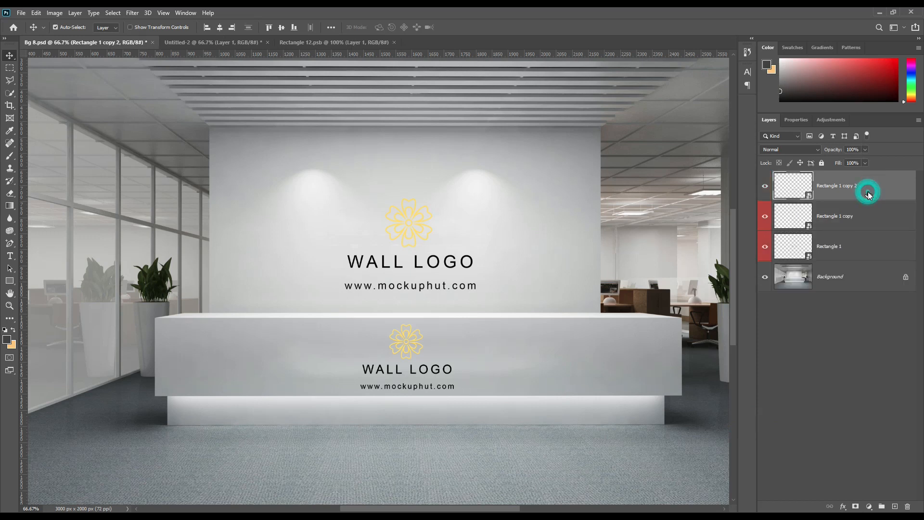
right_click(868, 191)
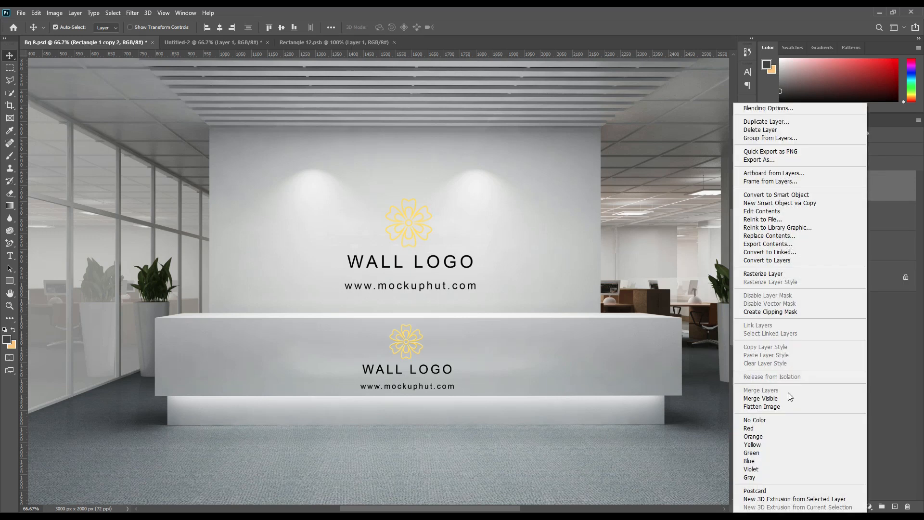
left_click(759, 444)
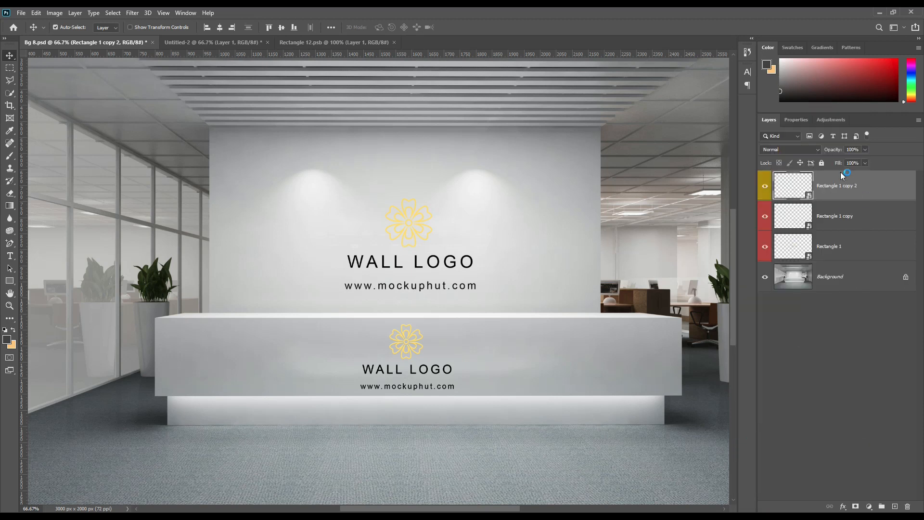
Set the yellow-labeled layer's fill and opacity to 0% and rename it "Edit This"
left_click_drag(838, 165, 736, 171)
left_click_drag(838, 151, 741, 156)
double_click(838, 186)
type("Edit This")
key("Return")
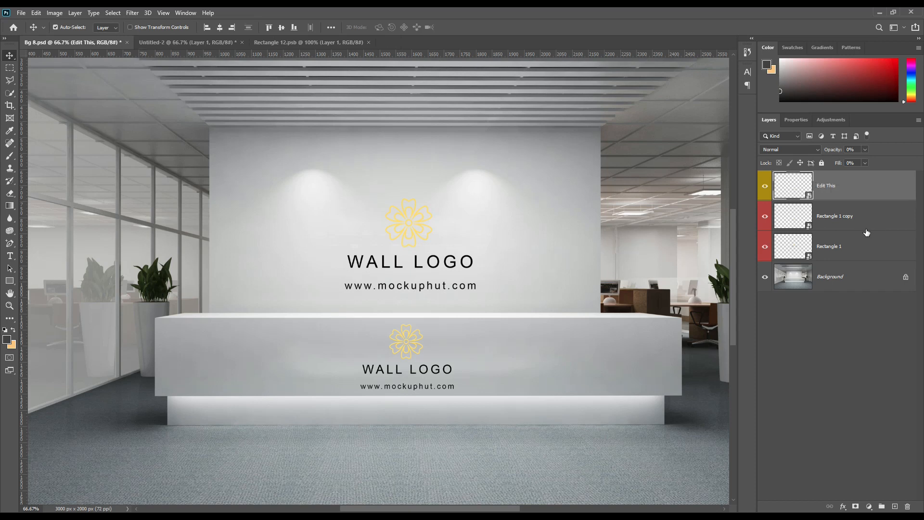
Add a Drop Shadow effect to the wall logo's Rectangle 1 layer
left_click(785, 233)
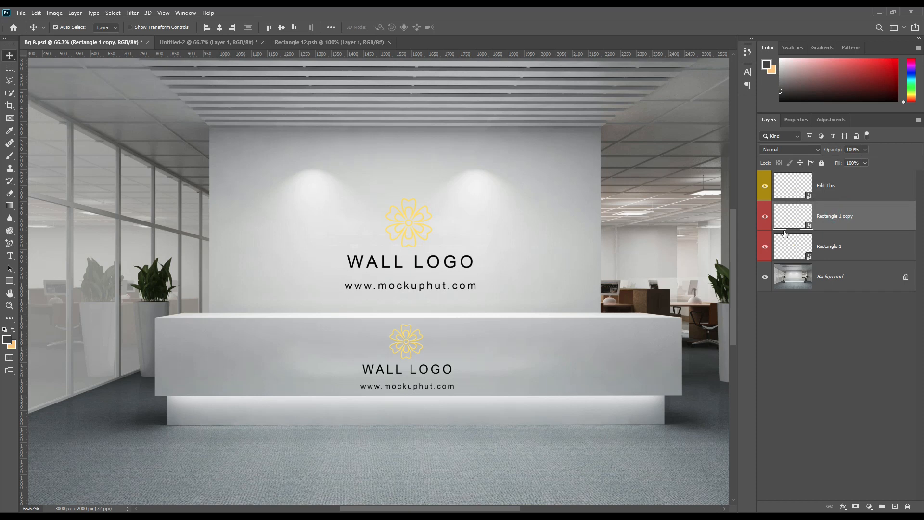
left_click(766, 247)
left_click(765, 247)
left_click(872, 253)
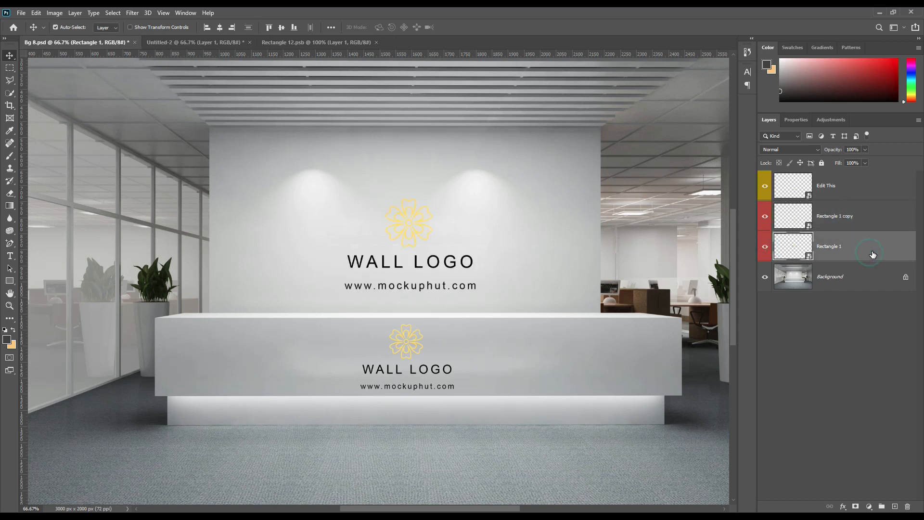
left_click(843, 506)
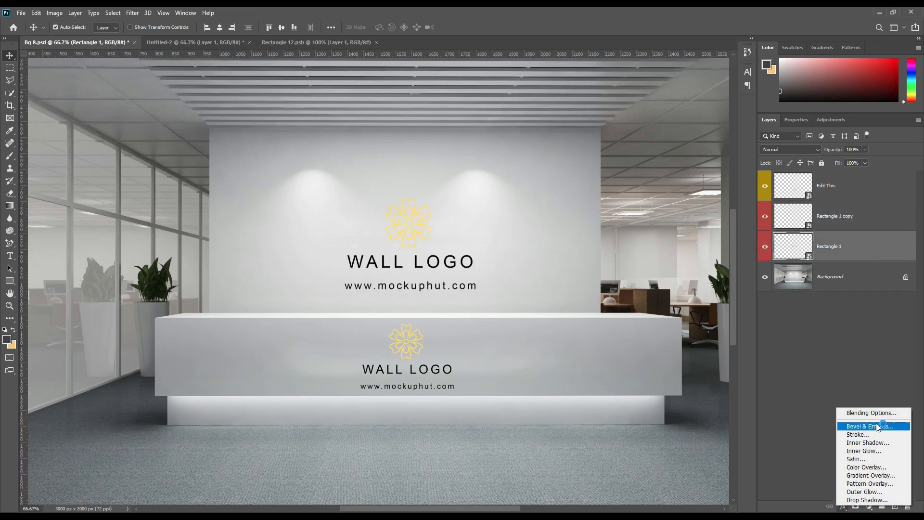
left_click(867, 500)
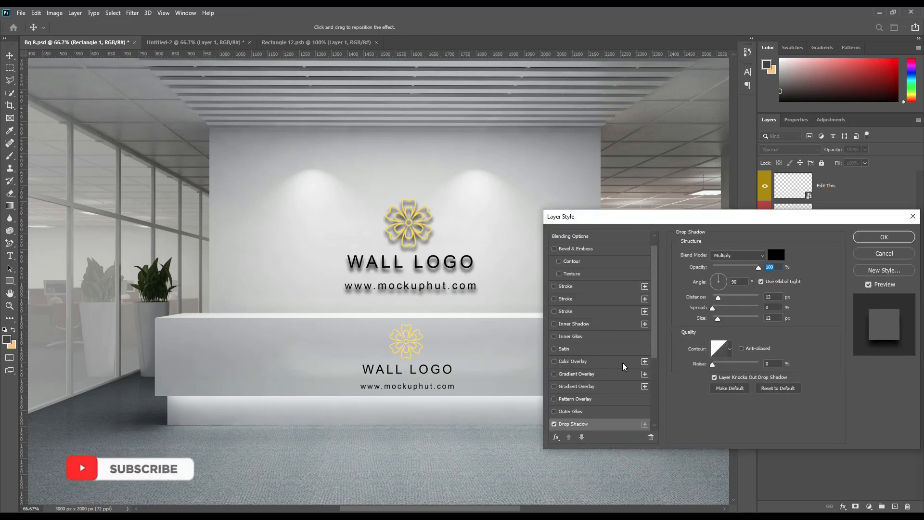
Tune the wall logo's drop shadow to 64% opacity, 2 px distance and 2 px size
left_click_drag(718, 319, 717, 300)
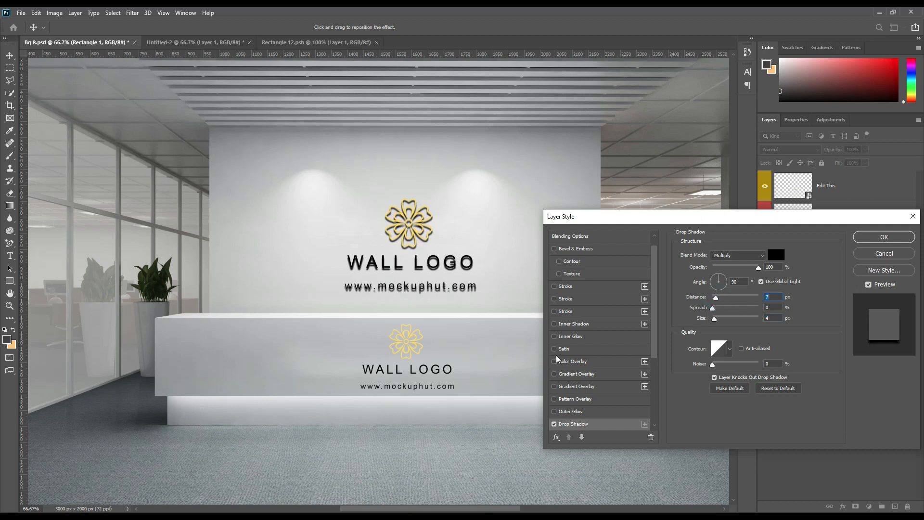
scroll(481, 332, "up", 5)
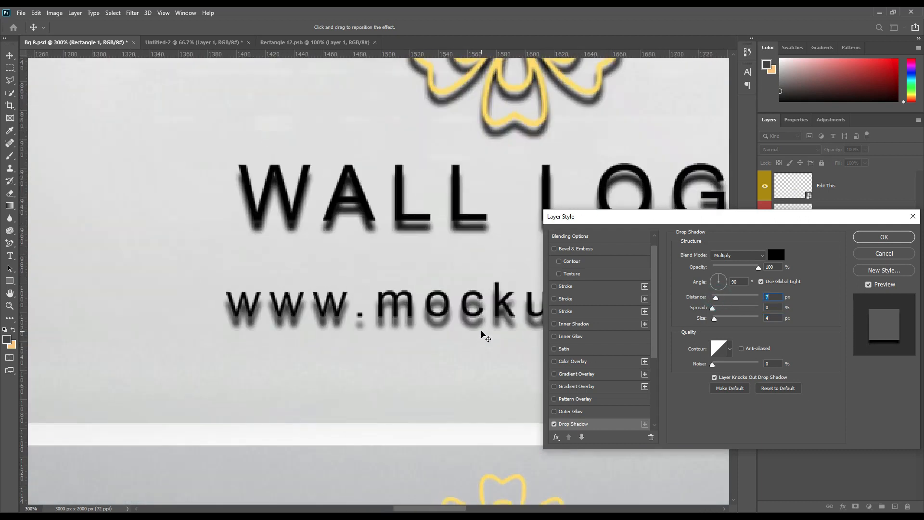
scroll(481, 332, "down", 5)
left_click_drag(720, 295, 716, 299)
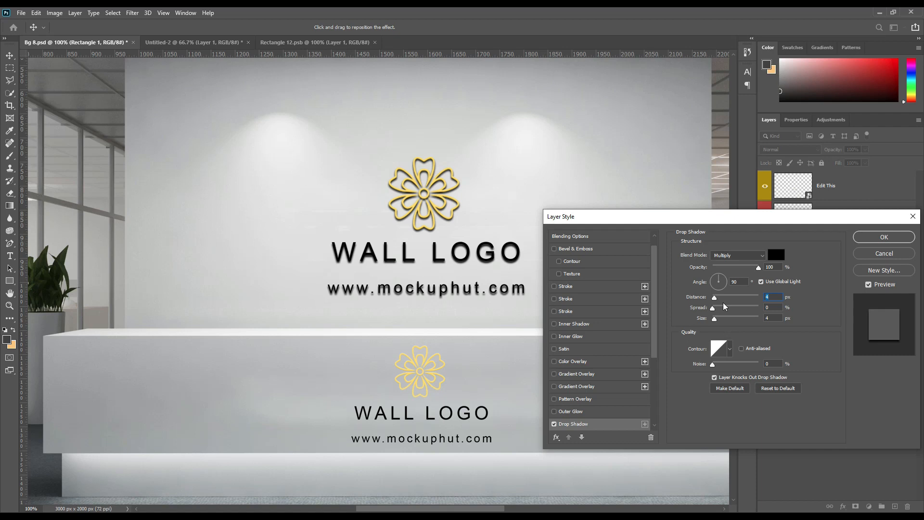
mouse_move(758, 268)
left_mouse_down()
mouse_move(730, 268)
mouse_move(742, 268)
left_mouse_up()
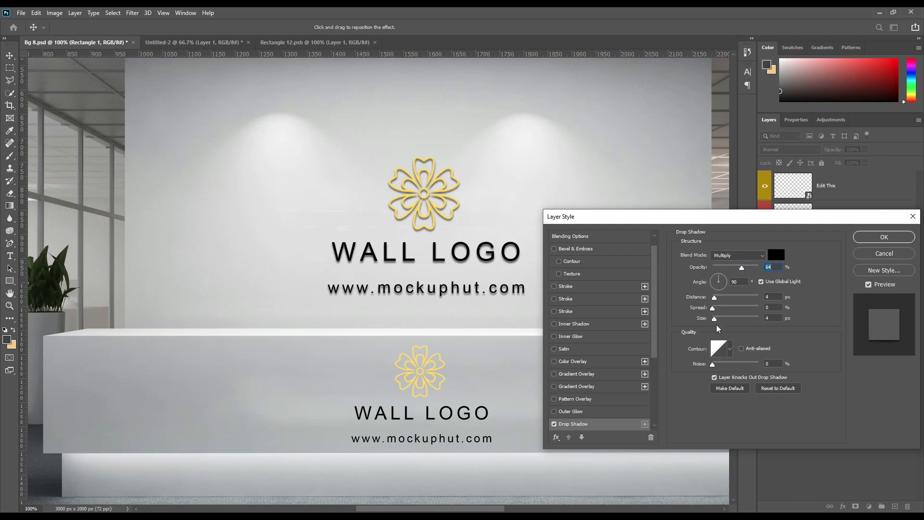
left_click_drag(717, 319, 715, 302)
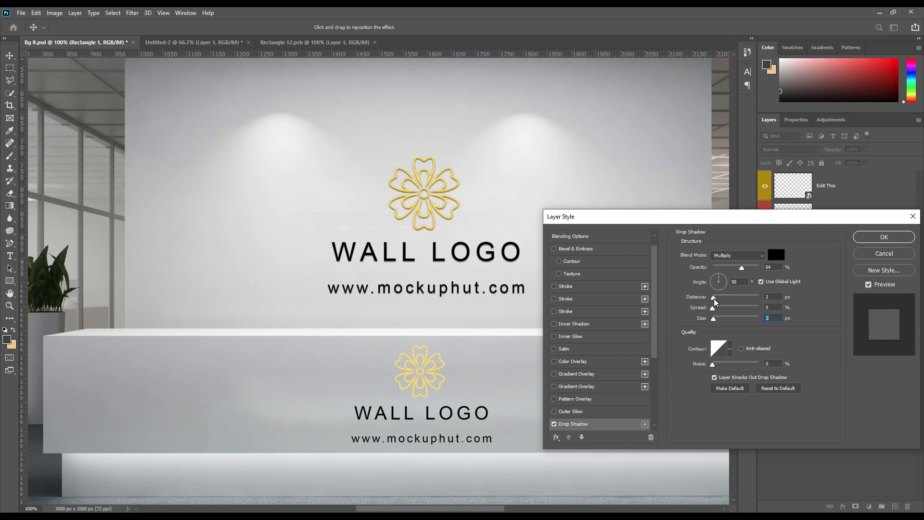
Enable a second drop shadow on the wall logo and set its distance to 5 px
scroll(609, 415, "down", 1)
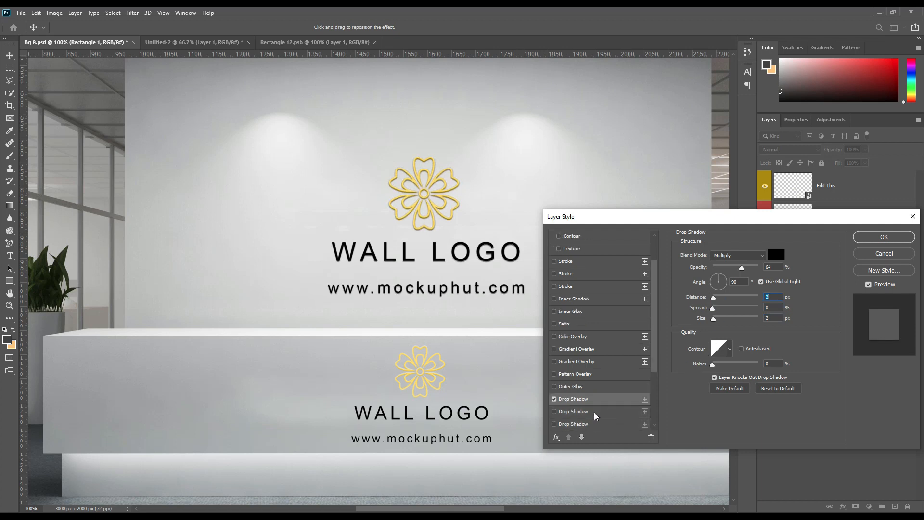
left_click(595, 413)
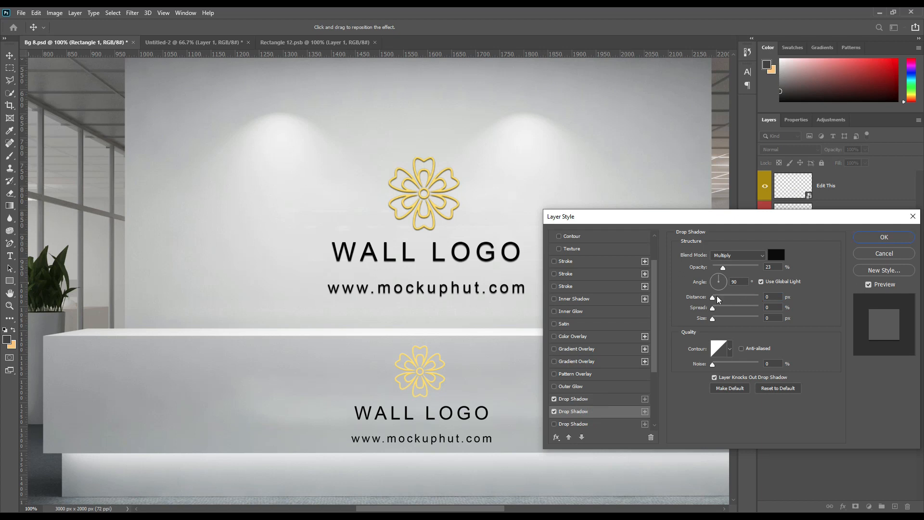
left_click_drag(715, 297, 716, 298)
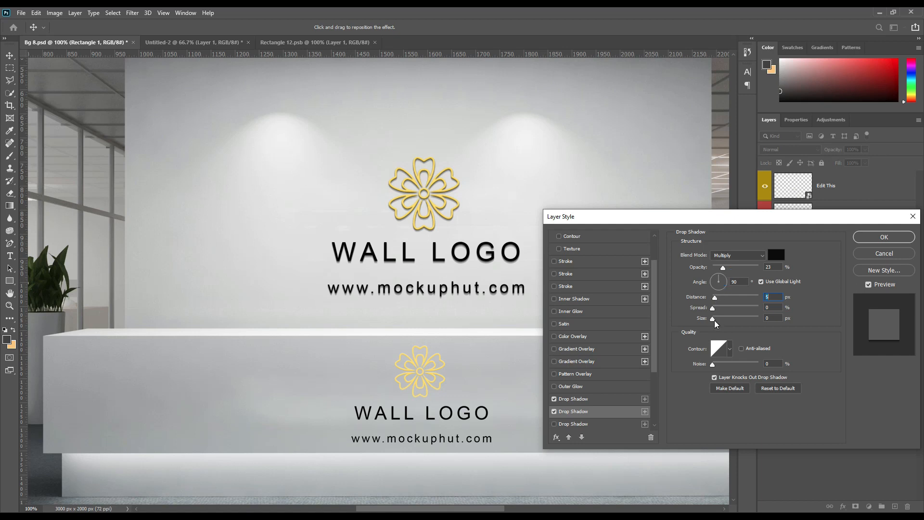
left_click_drag(715, 321, 715, 321)
Enable a third drop shadow on the wall logo with a distance of 10 px, using global light
left_click(609, 423)
left_click_drag(715, 298, 719, 299)
left_click(761, 282)
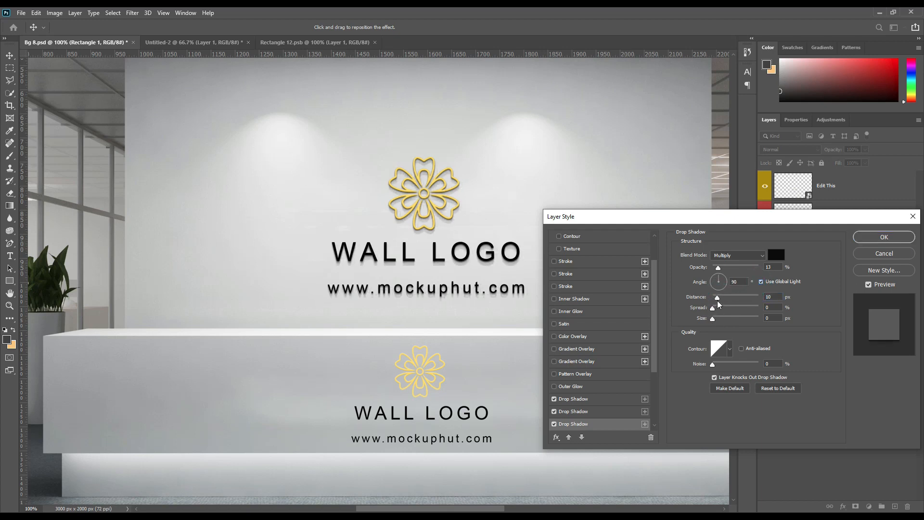
Set the wall logo's third drop shadow to 7 px distance and 4 px size
left_click_drag(718, 298, 715, 298)
left_click(716, 319)
Enable a fourth drop shadow on the wall logo with 8 px distance and 6 px size
scroll(635, 372, "down", 1)
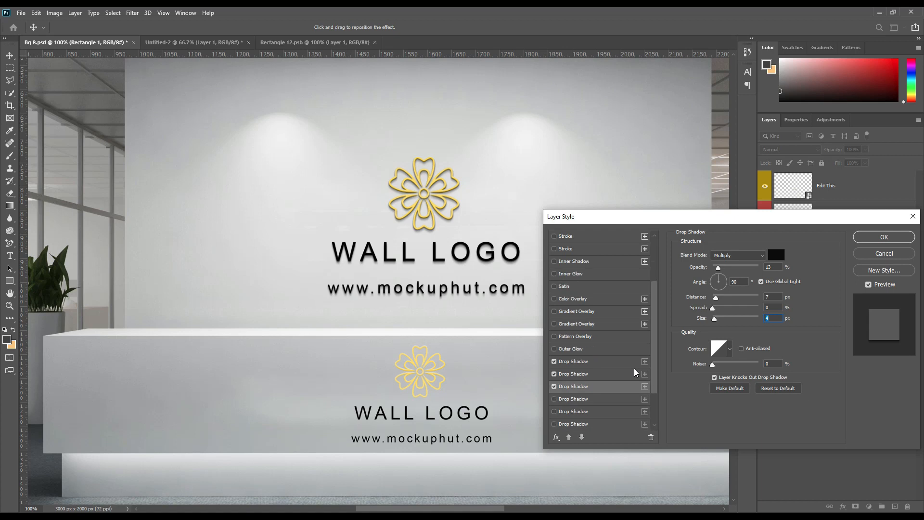
left_click(589, 399)
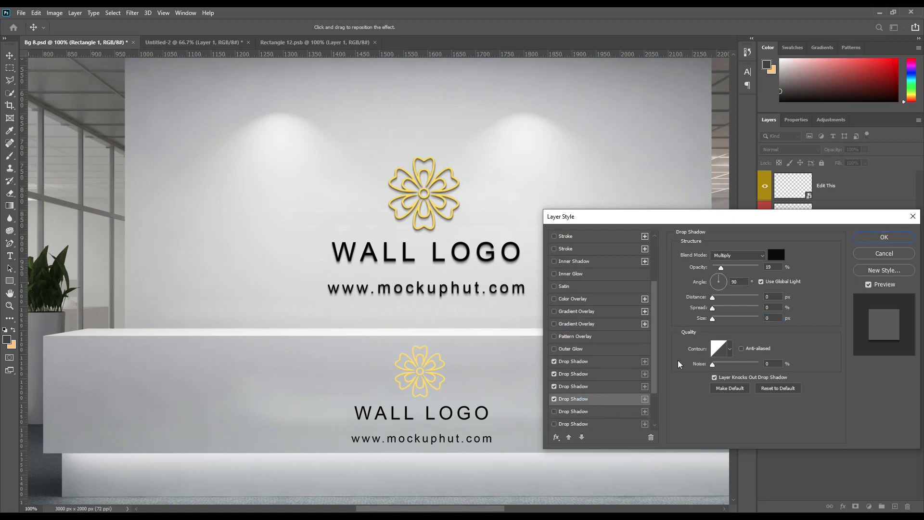
left_click_drag(718, 298, 714, 297)
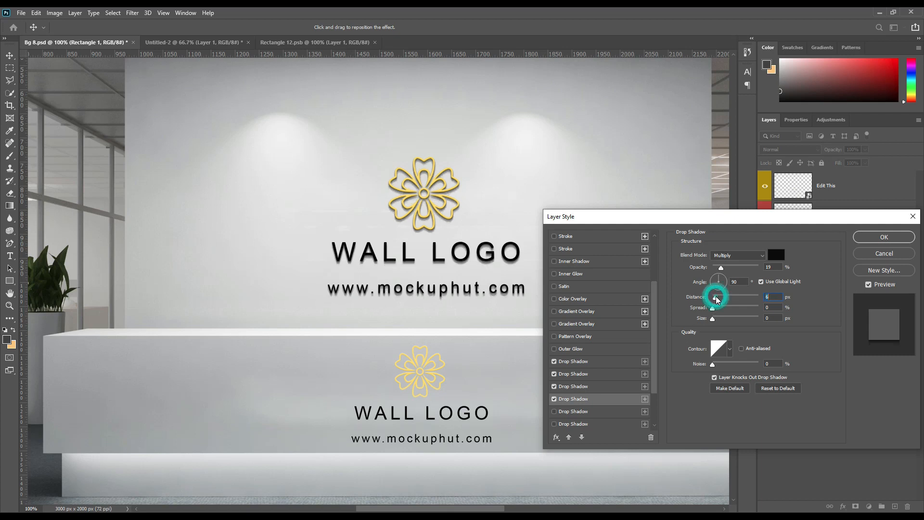
left_click(716, 319)
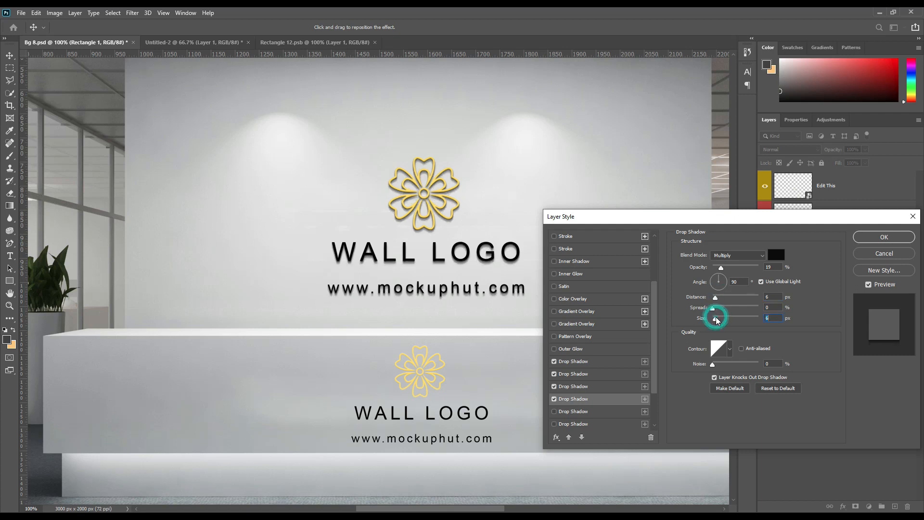
left_click(717, 298)
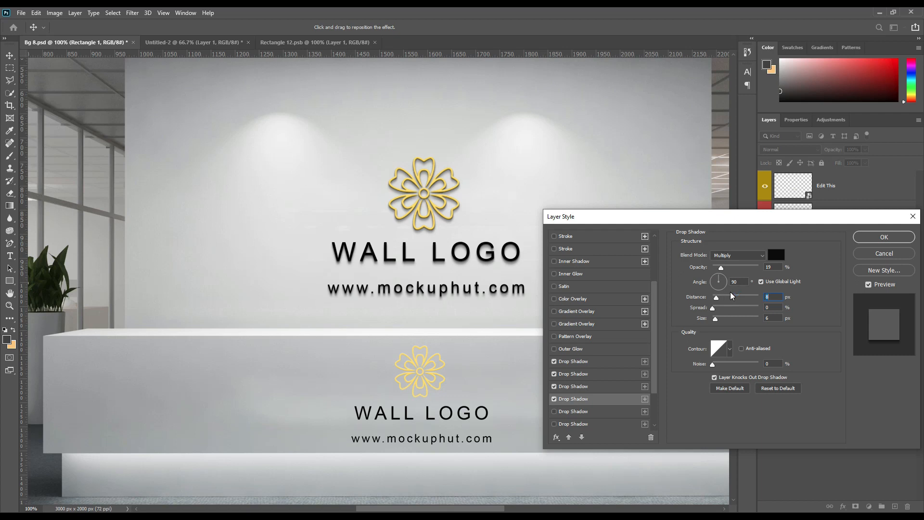
Enable a fifth drop shadow on the wall logo with 11% opacity, 4 px distance and 3 px size
left_click(585, 412)
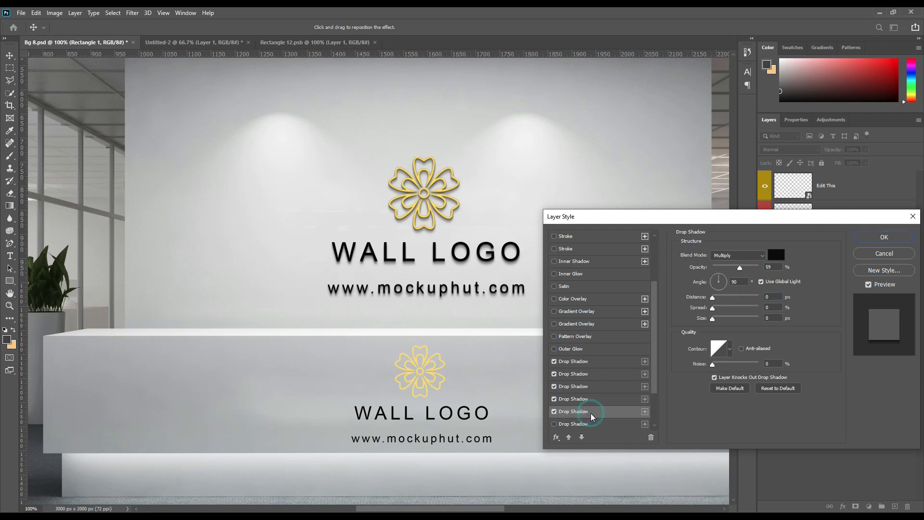
left_click(716, 297)
left_click_drag(716, 297, 717, 300)
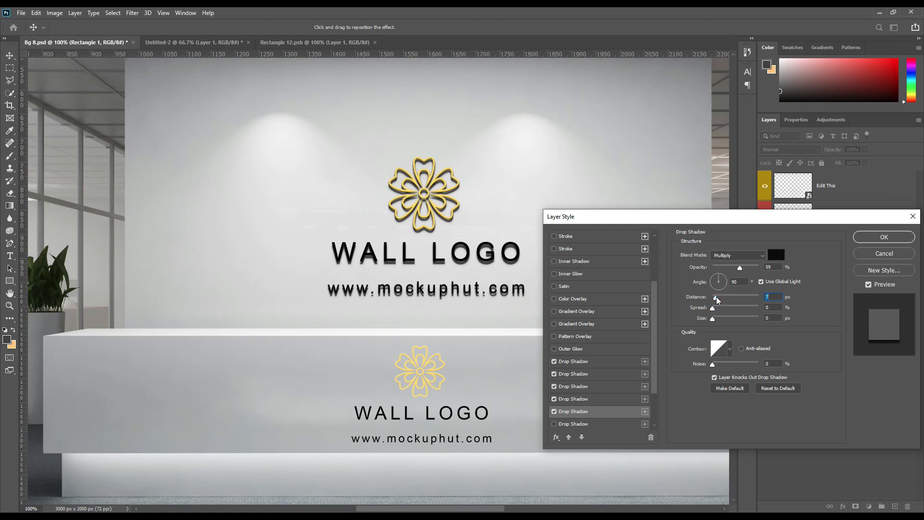
left_click_drag(734, 269, 718, 269)
left_click(720, 268)
left_click(716, 320)
left_click(715, 320)
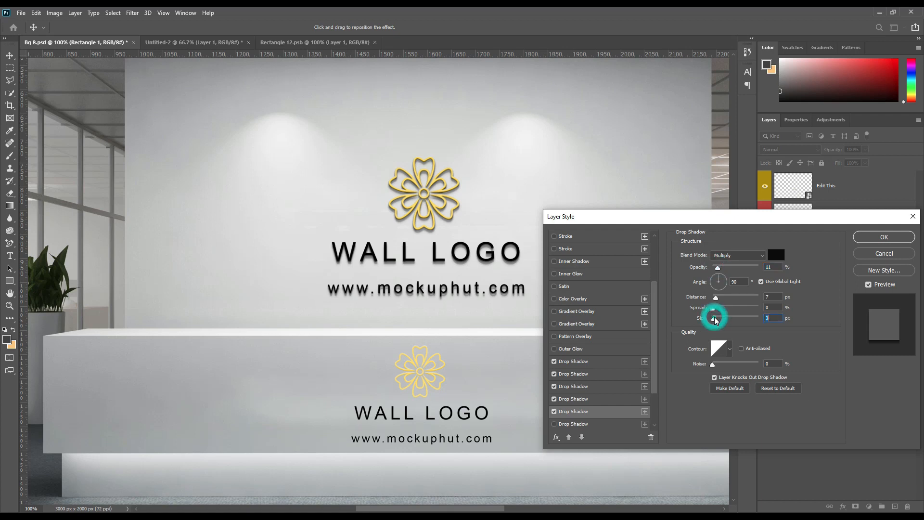
left_click(716, 297)
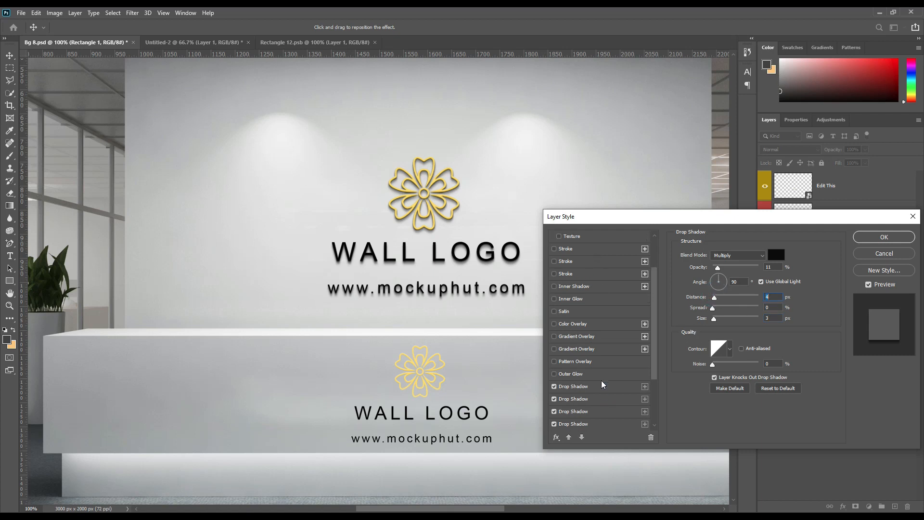
Add Bevel & Emboss to the wall logo using the Outer Bevel style, softened by 6 px
scroll(604, 381, "up", 3)
left_click(598, 261)
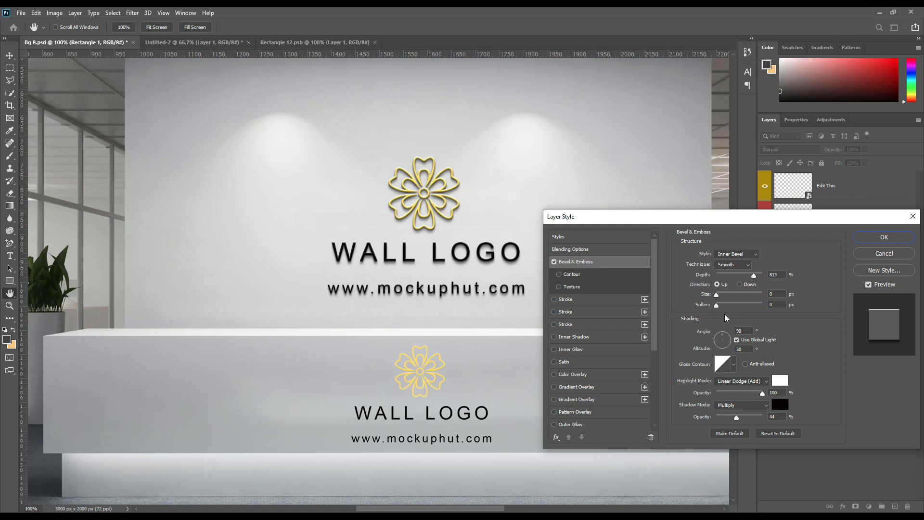
left_click(741, 256)
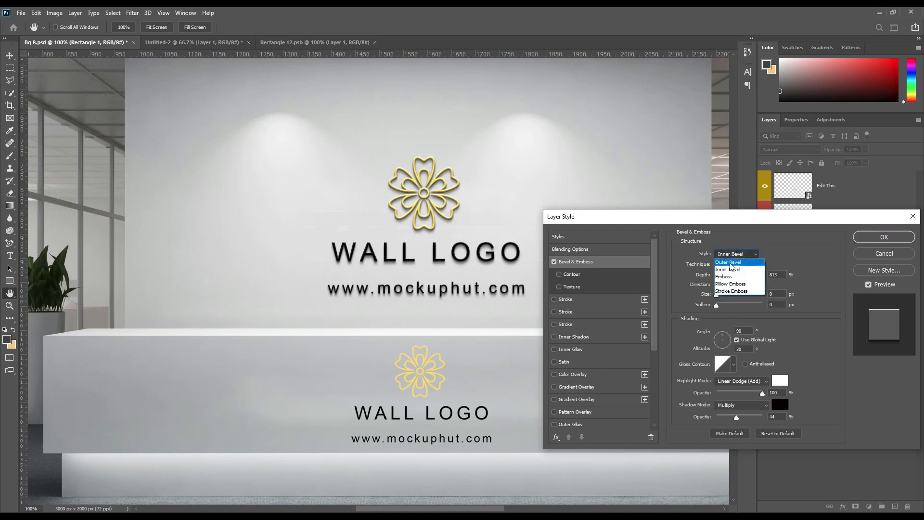
left_click(734, 263)
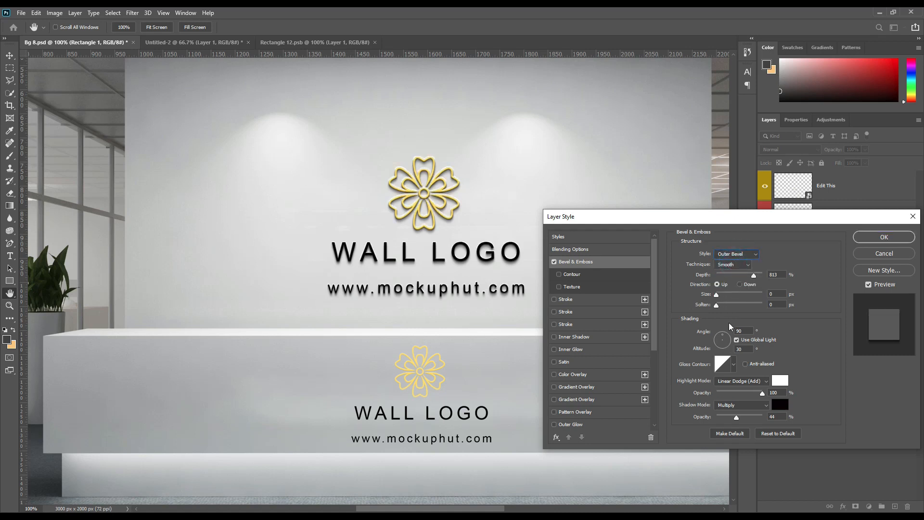
left_click_drag(719, 307, 732, 307)
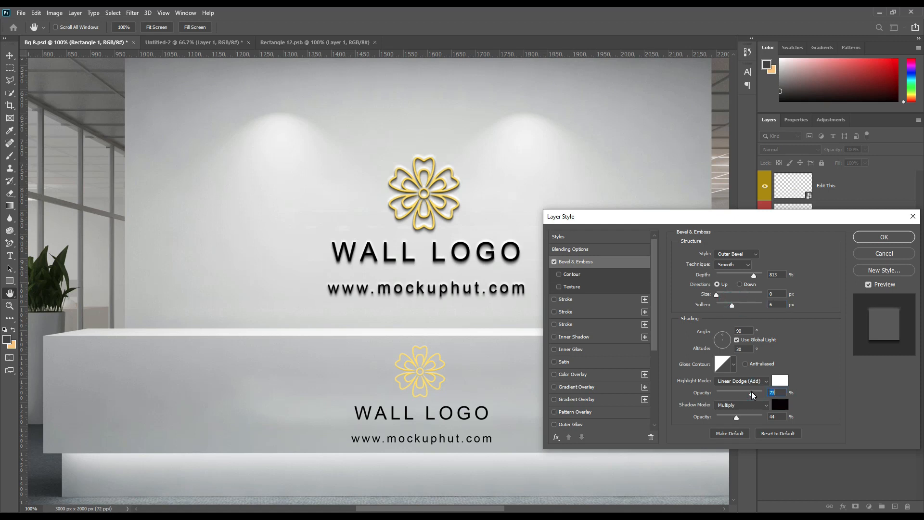
Reduce the bevel's highlight opacity to roughly three quarters and apply the wall logo's layer style
left_click_drag(750, 394, 744, 393)
left_click_drag(748, 396, 751, 394)
left_click(865, 239)
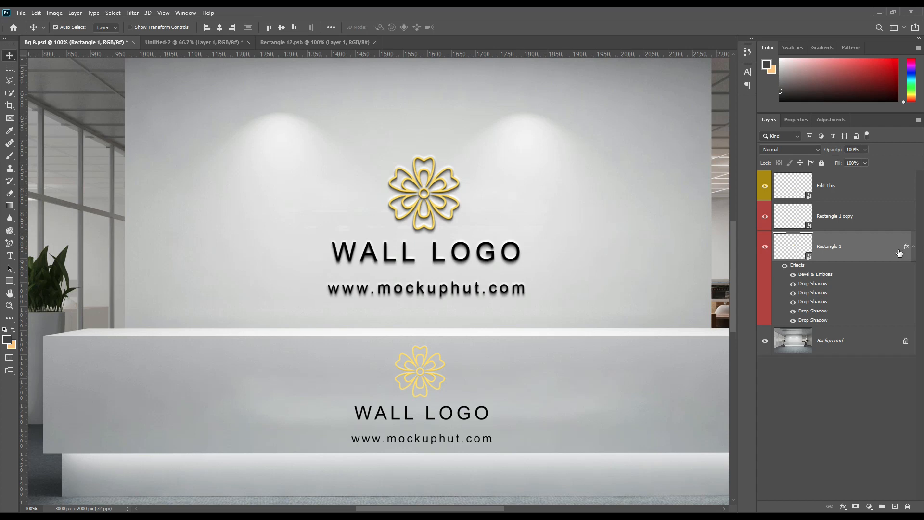
Copy the layer style of Rectangle 1 and paste it onto the desk logo's Rectangle 1 copy layer
left_click(862, 251)
right_click(862, 251)
left_click(762, 349)
left_click(834, 225)
right_click(833, 226)
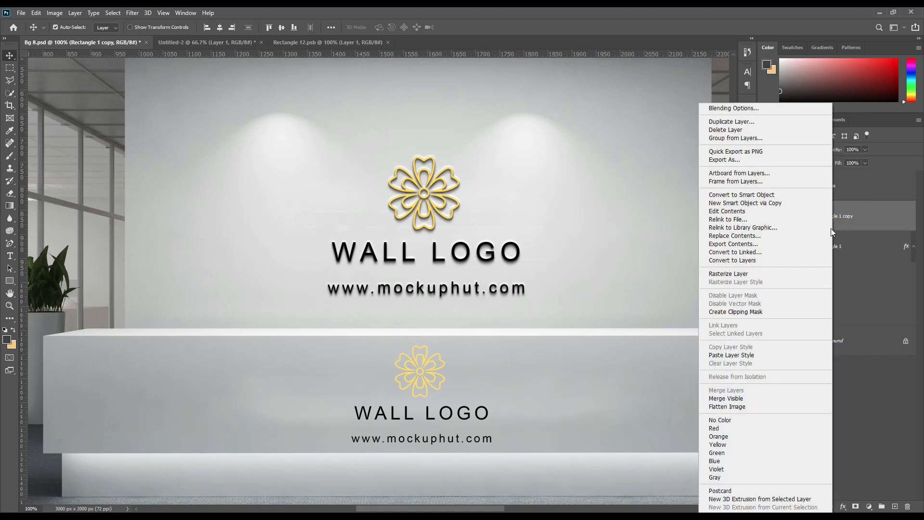
left_click(732, 357)
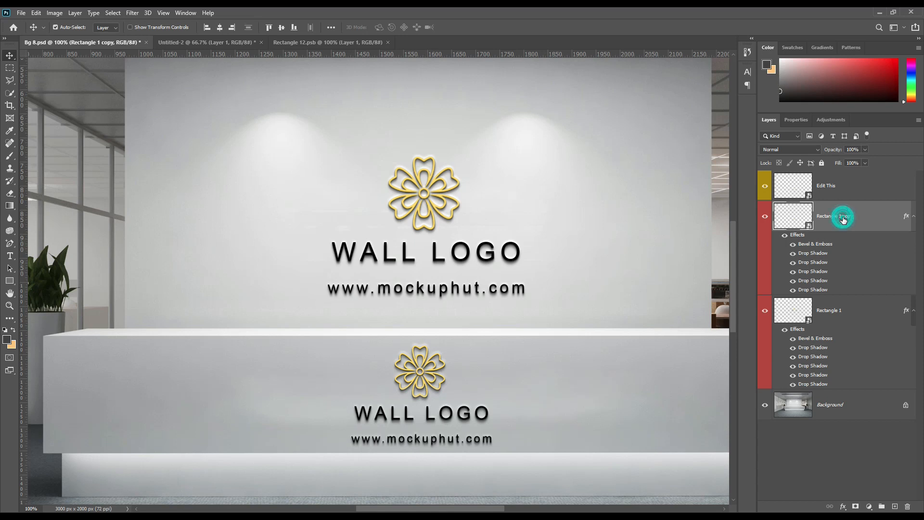
Collapse both effects lists and duplicate the Rectangle 1 and Rectangle 1 copy layers together
left_click(914, 216)
left_click(913, 246)
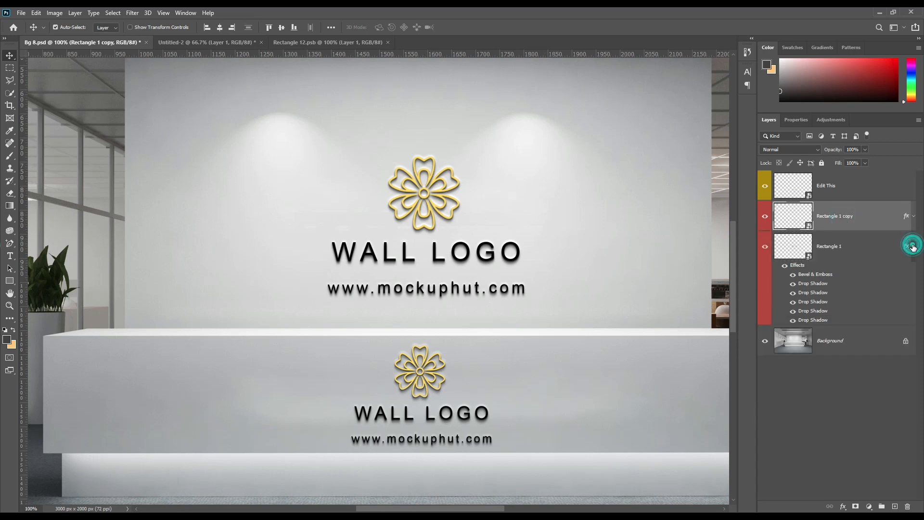
left_click(870, 248)
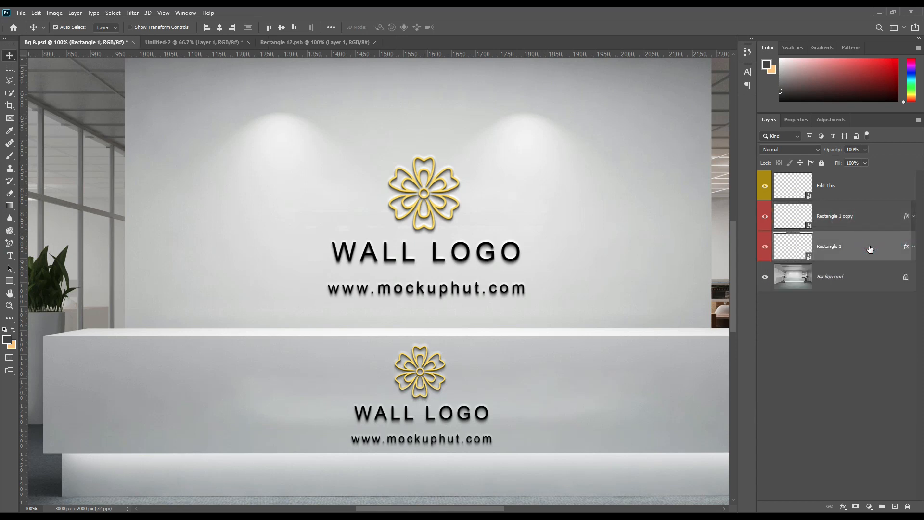
left_click(861, 227, "shift")
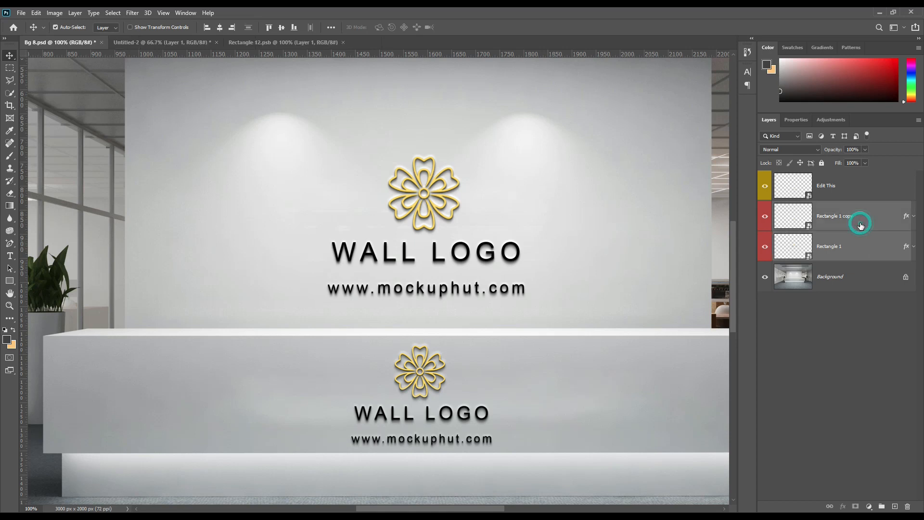
key("ctrl+j")
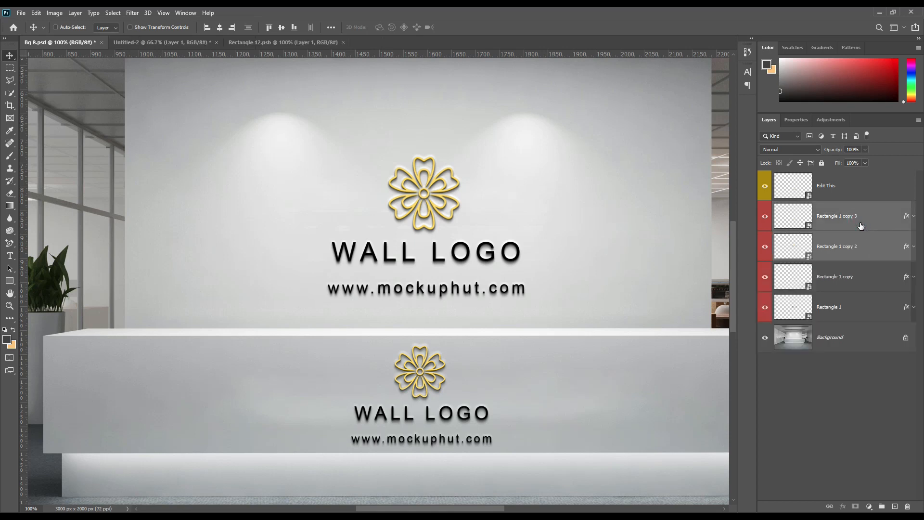
Clear the layer styles from the duplicated layers Rectangle 1 copy 3 and Rectangle 1 copy 2
left_click(875, 221)
right_click(876, 221)
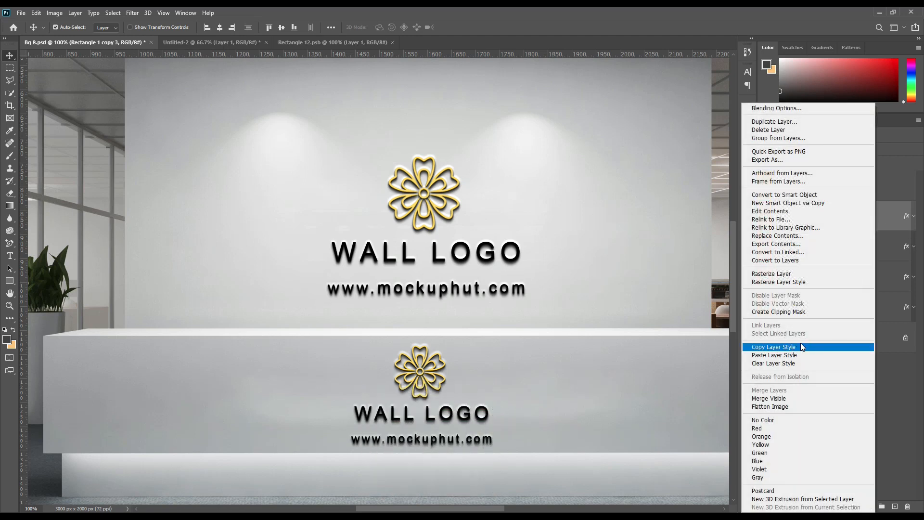
left_click(771, 364)
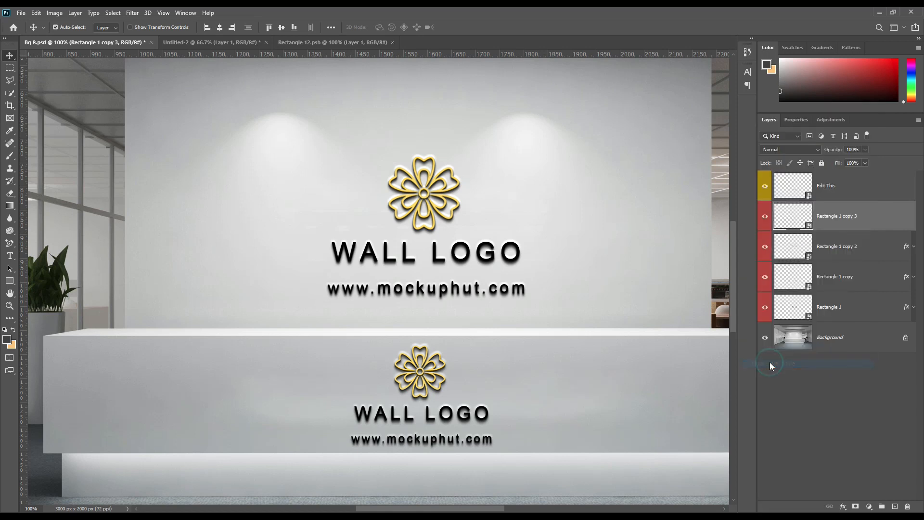
left_click(854, 245)
right_click(855, 245)
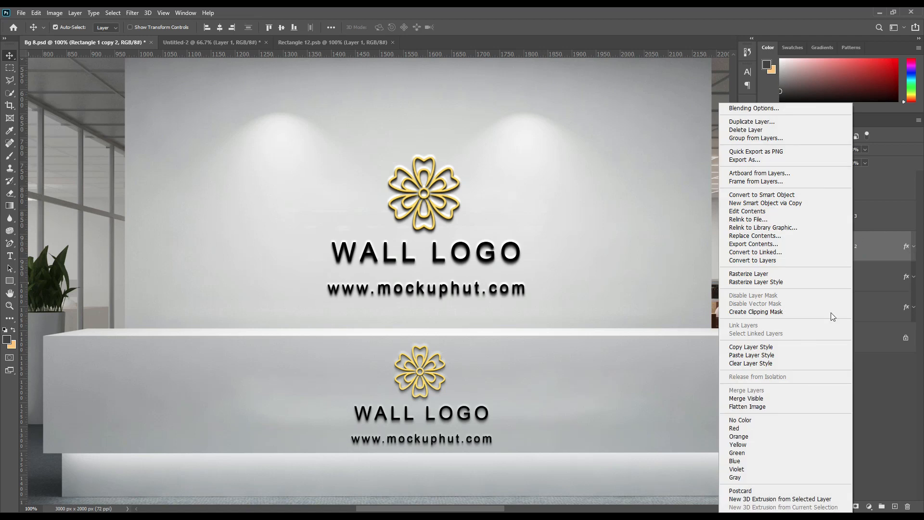
left_click(752, 364)
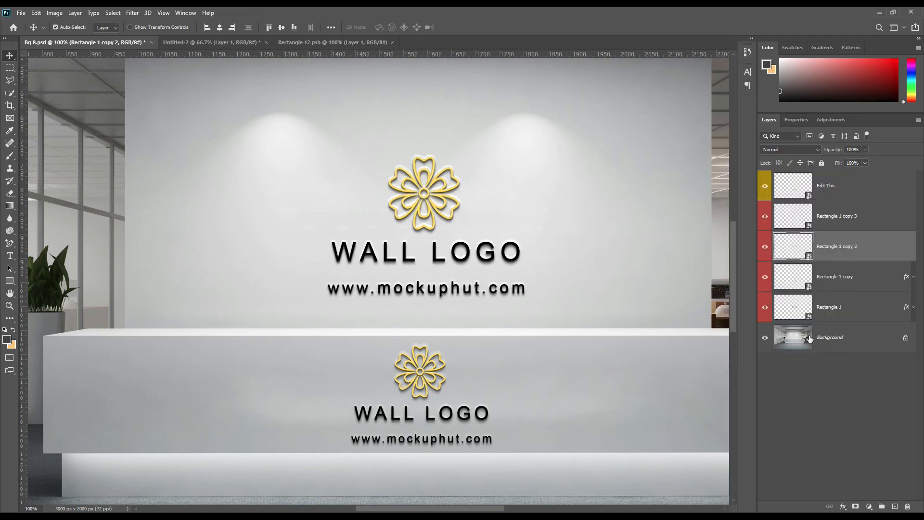
Add a light gray Color Overlay in Normal mode at 100% opacity to the Rectangle 1 copy layer
left_click(862, 281)
left_click(913, 278)
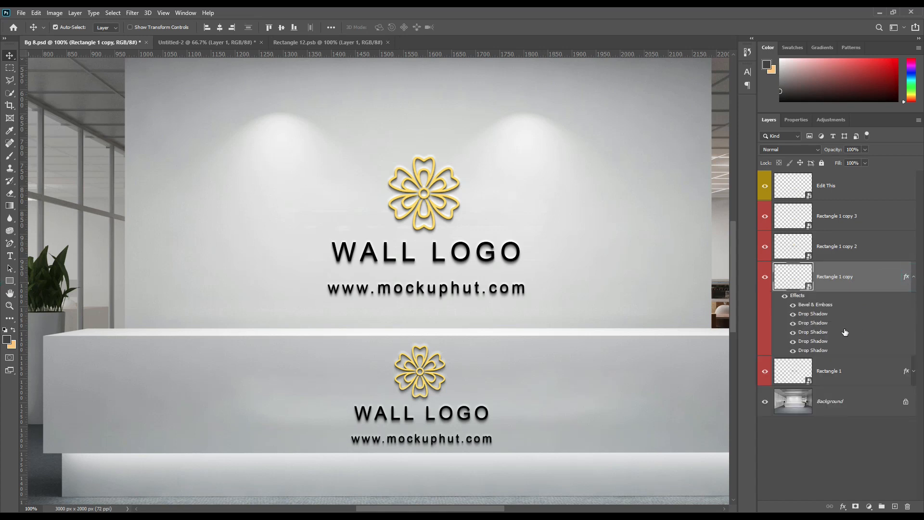
left_click(844, 507)
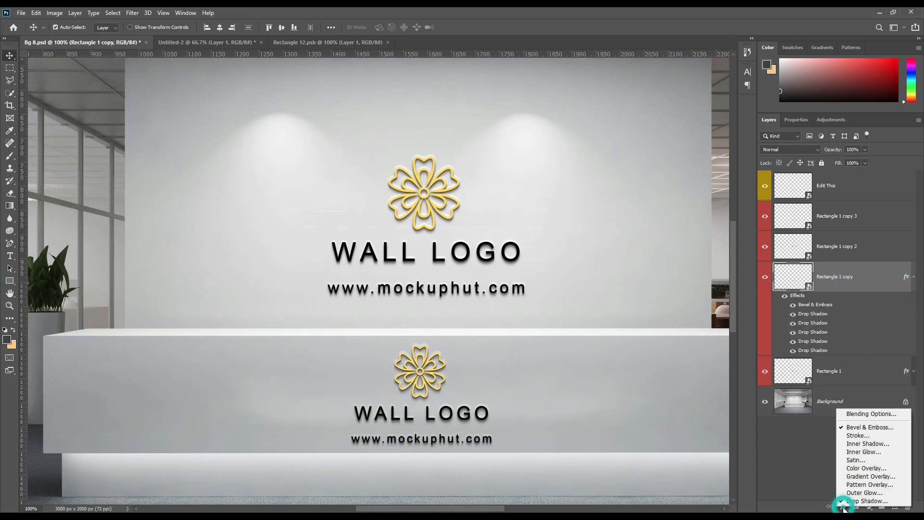
left_click(865, 468)
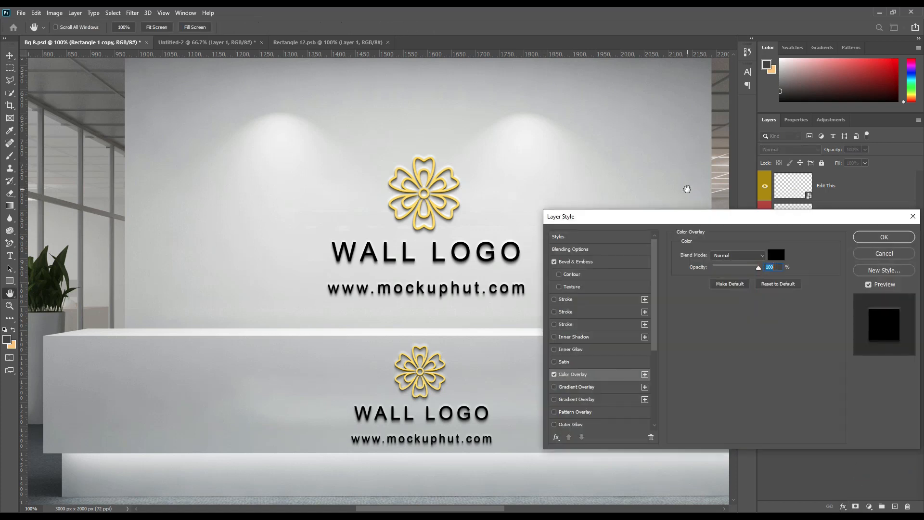
left_click(780, 260)
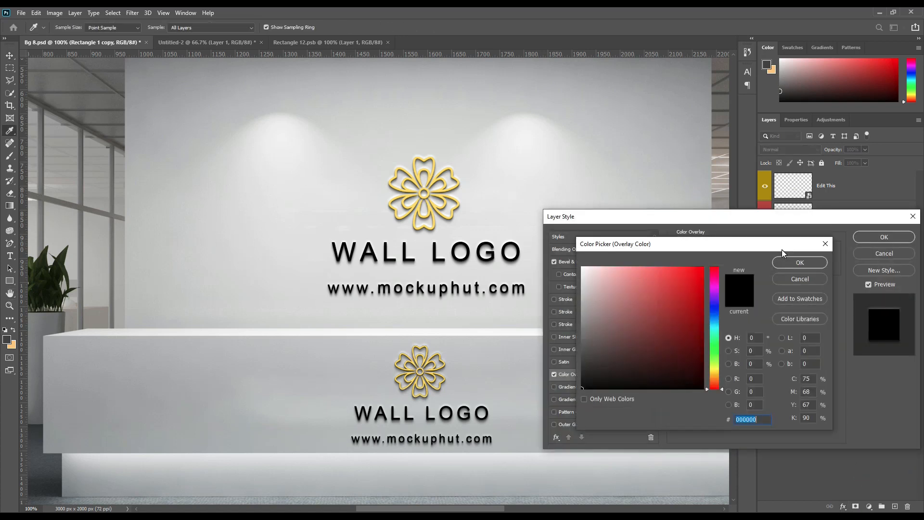
left_click(587, 349)
left_click_drag(586, 344, 581, 304)
left_click(788, 264)
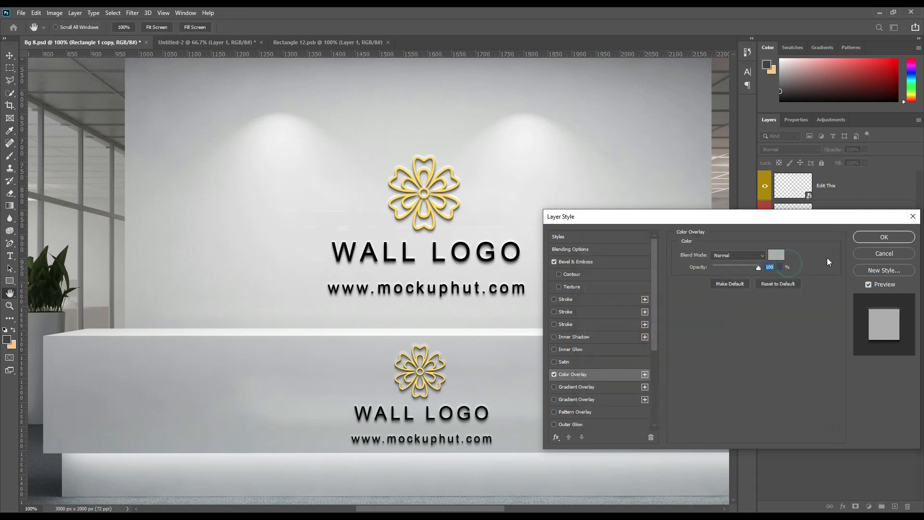
left_click(861, 238)
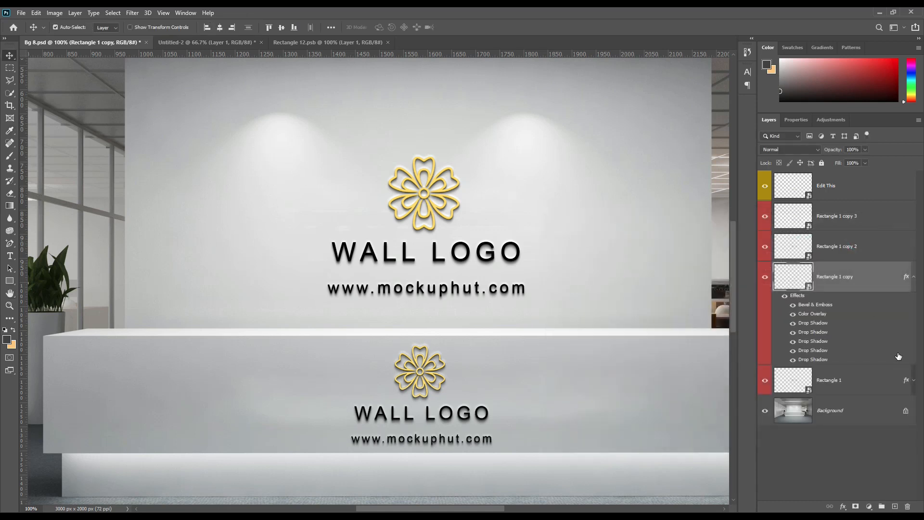
Copy the layer style of Rectangle 1 copy and paste it onto Rectangle 1
right_click(866, 278)
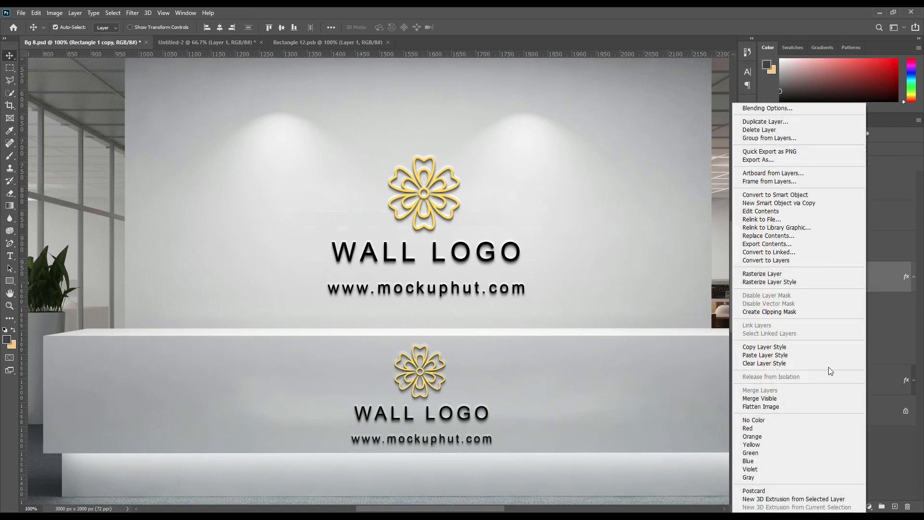
left_click(774, 347)
left_click(852, 380)
right_click(853, 380)
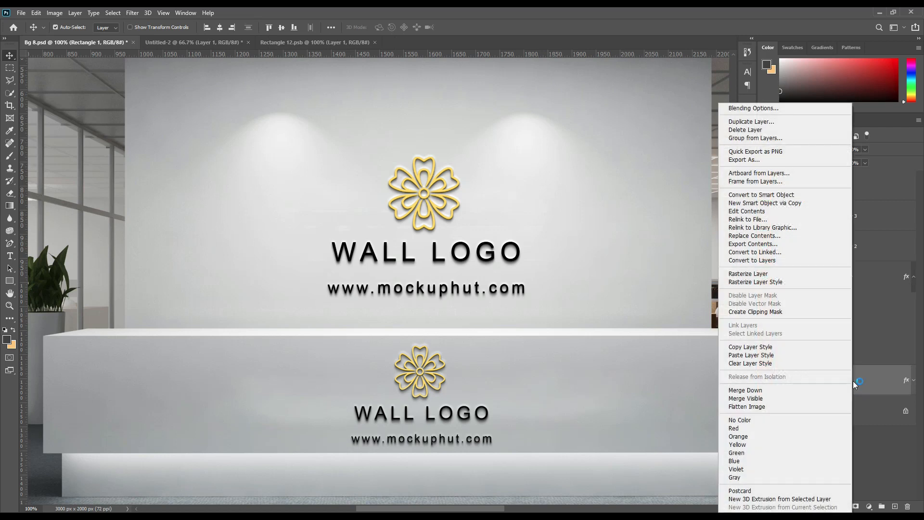
left_click(761, 355)
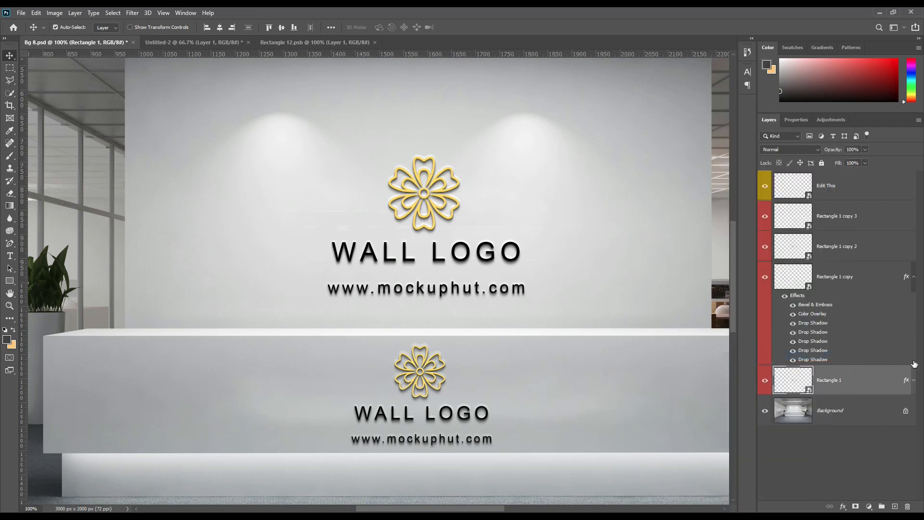
Collapse the effects list, select Rectangle 1 and Rectangle 1 copy together, and nudge them slightly downward
left_click(914, 277)
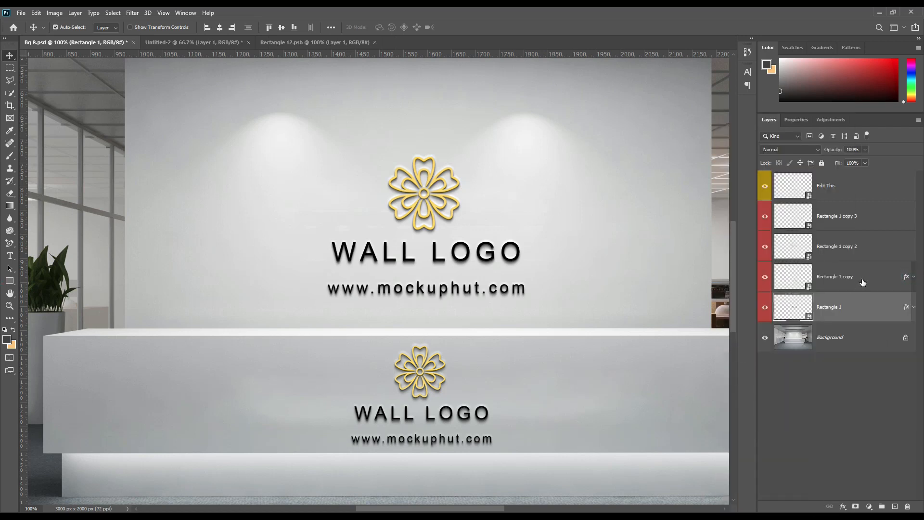
left_click(861, 282, "shift")
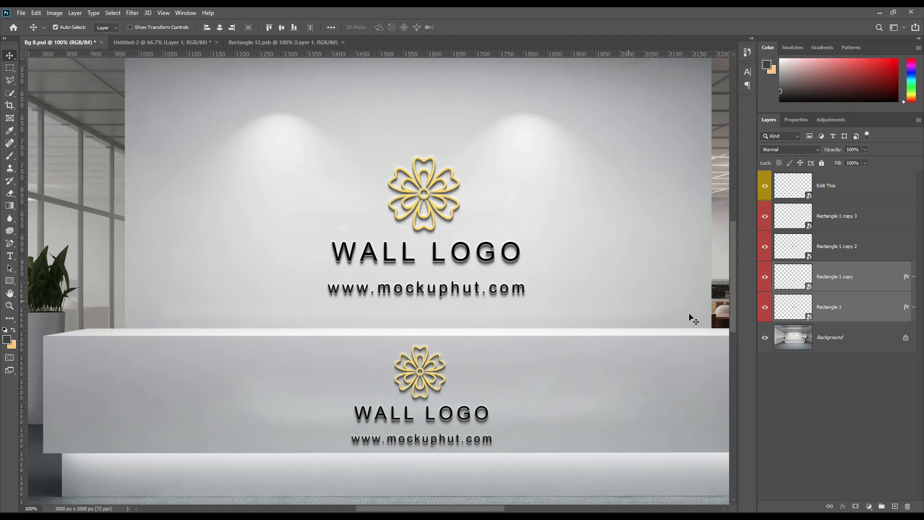
Change the Color Overlay on the Rectangle 1 layer to dark gray #6d6d6d
left_click(914, 308)
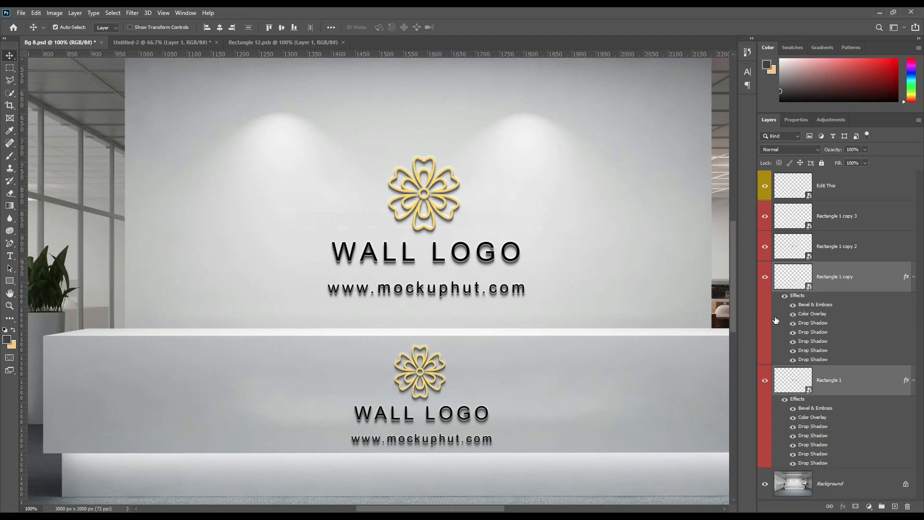
left_click(764, 278)
left_click(765, 277)
left_click(812, 417)
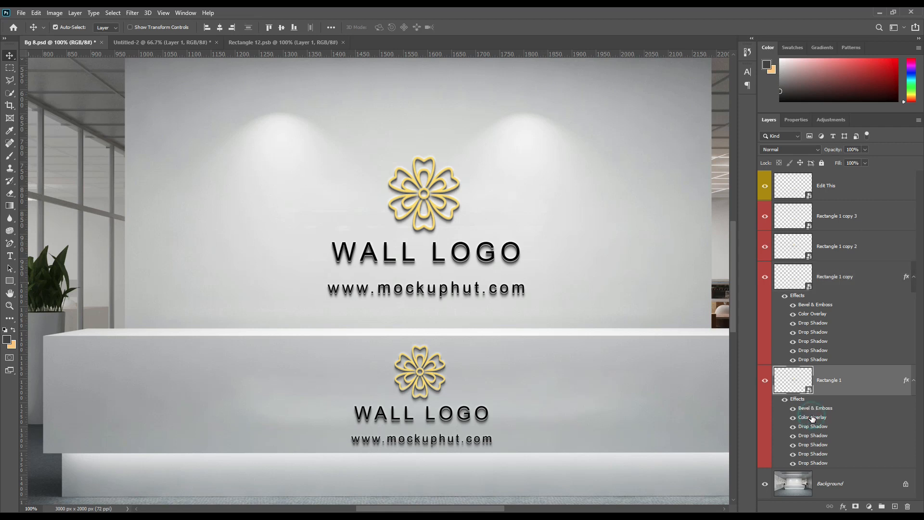
key("h")
double_click(812, 418)
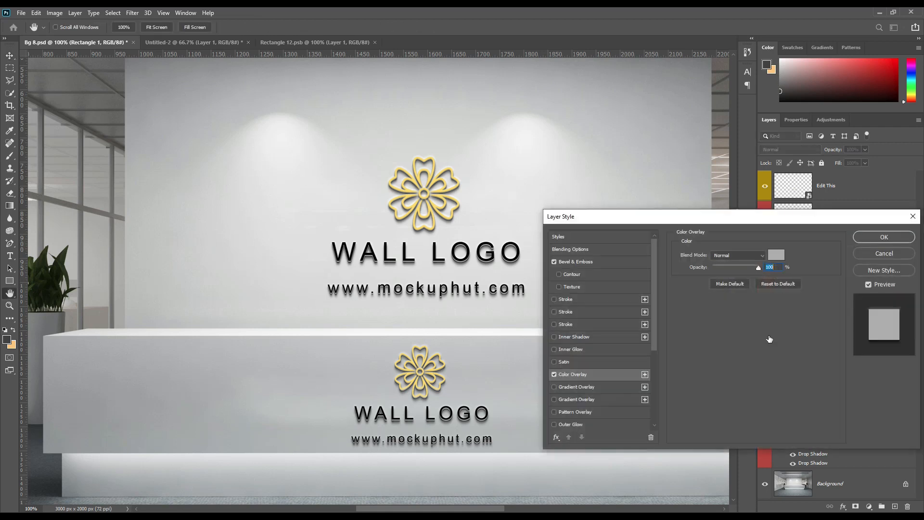
left_click(776, 262)
left_click_drag(584, 313, 581, 338)
left_click(580, 338)
left_click(579, 343)
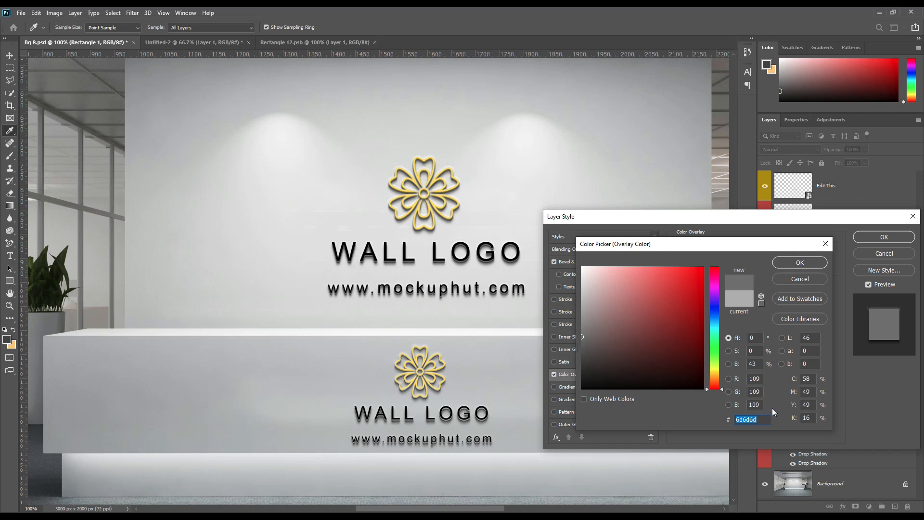
left_click(797, 264)
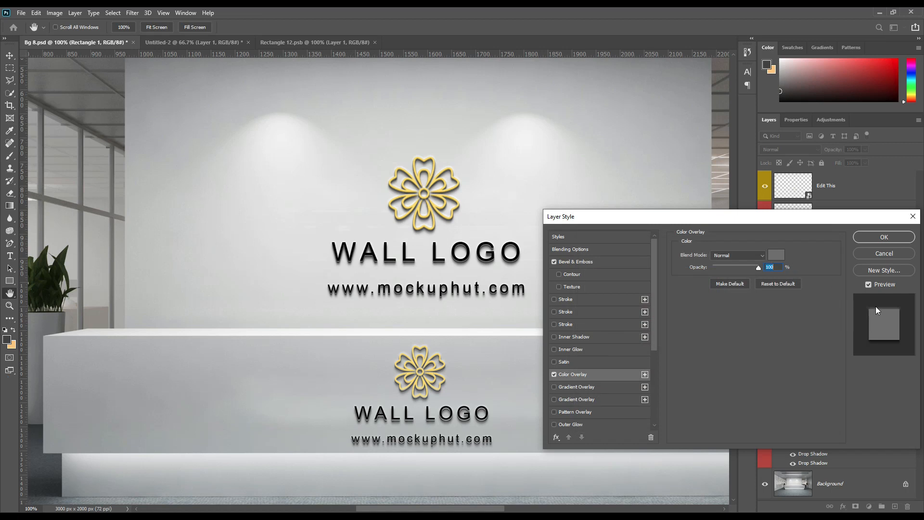
left_click(878, 238)
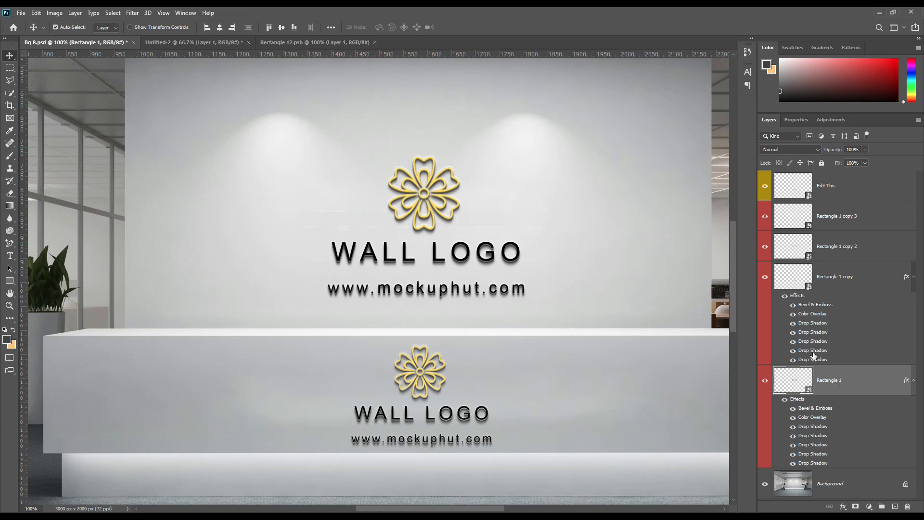
Set the Color Overlay of the Rectangle 1 copy layer to the same dark gray, #6d6d6d
left_click(814, 316)
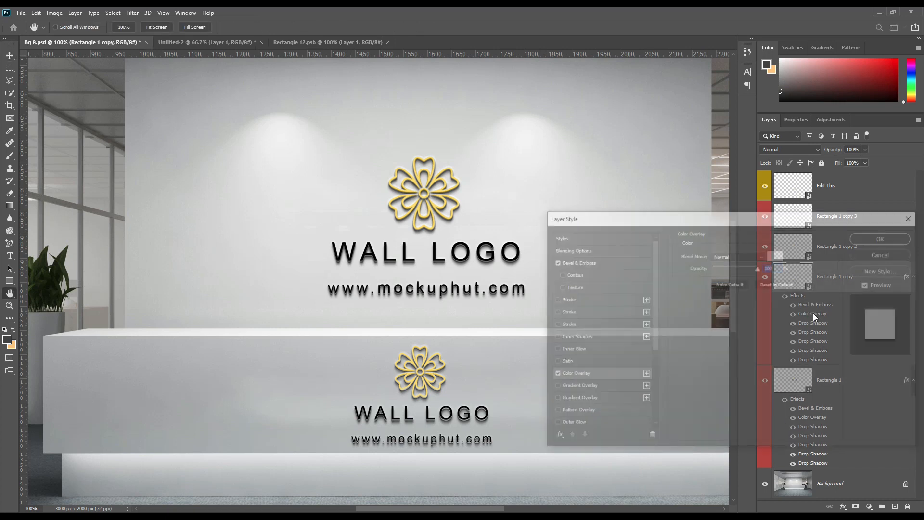
left_click(776, 255)
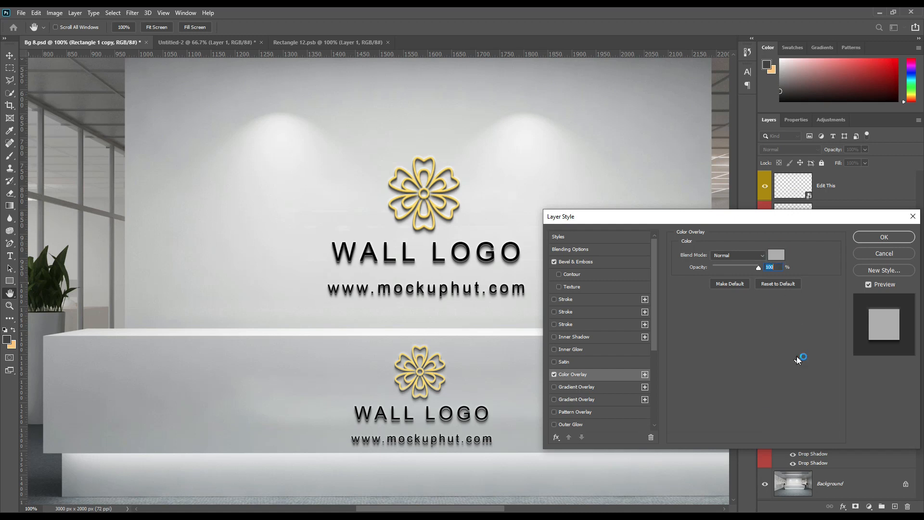
type("6d6d6d")
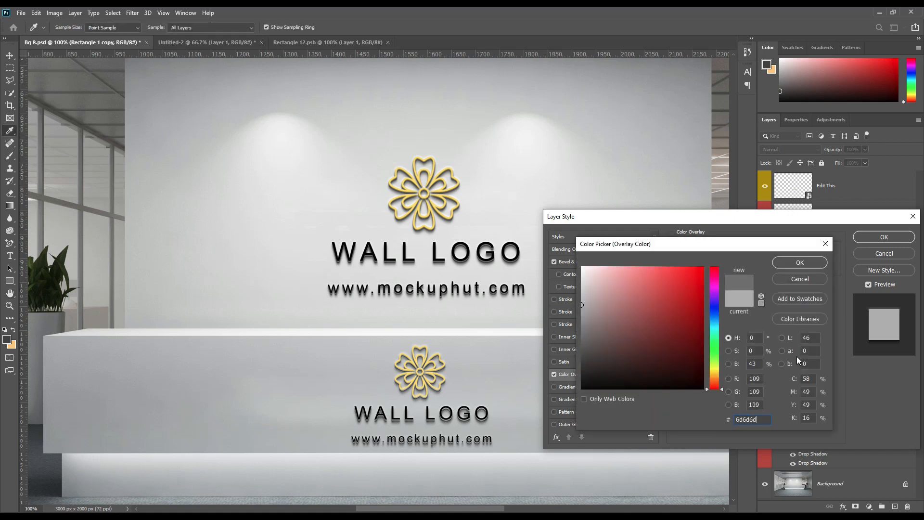
left_click(796, 263)
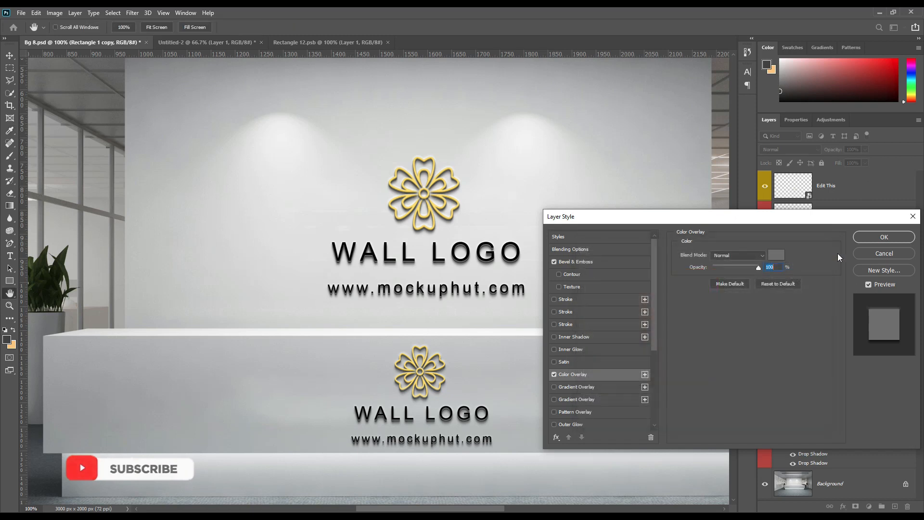
left_click(884, 237)
Collapse both effects lists, group the four Rectangle 1 layers together, and fit the whole mockup in view
left_click(914, 276)
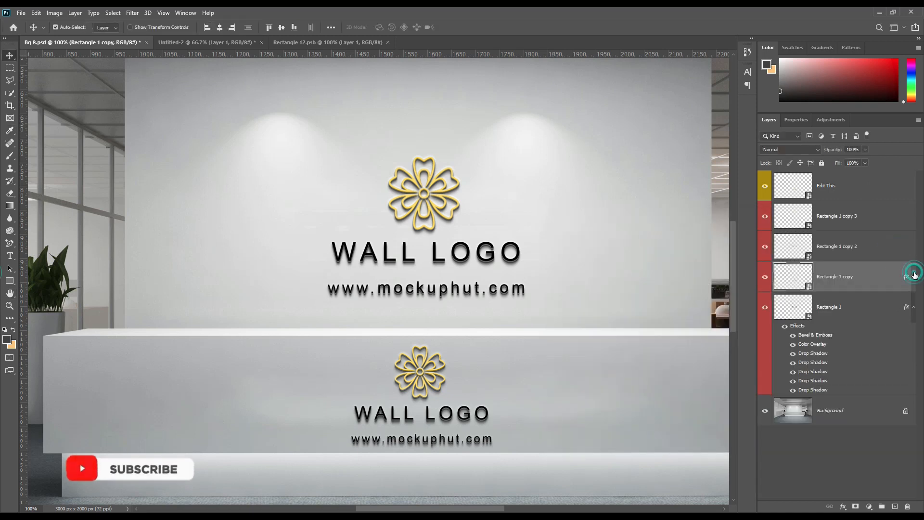
left_click(914, 306)
left_click(856, 307)
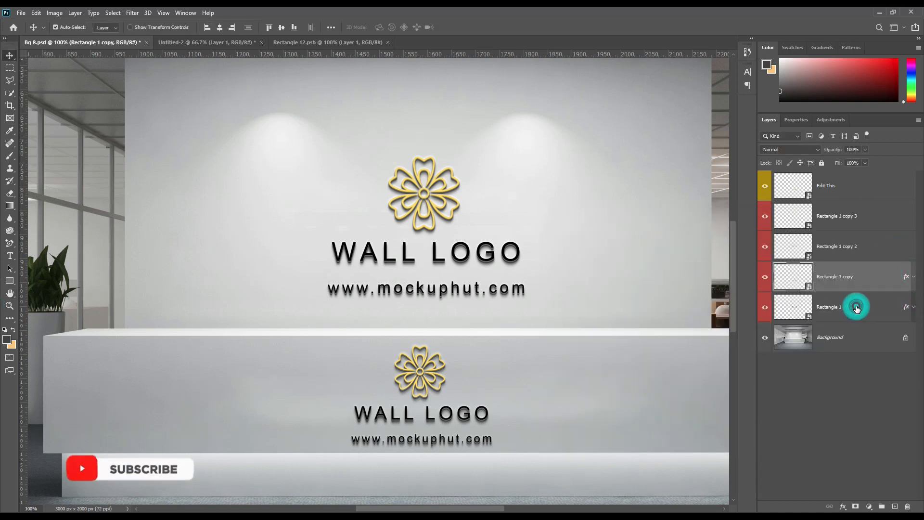
left_click(860, 216)
left_click_drag(860, 216, 881, 505)
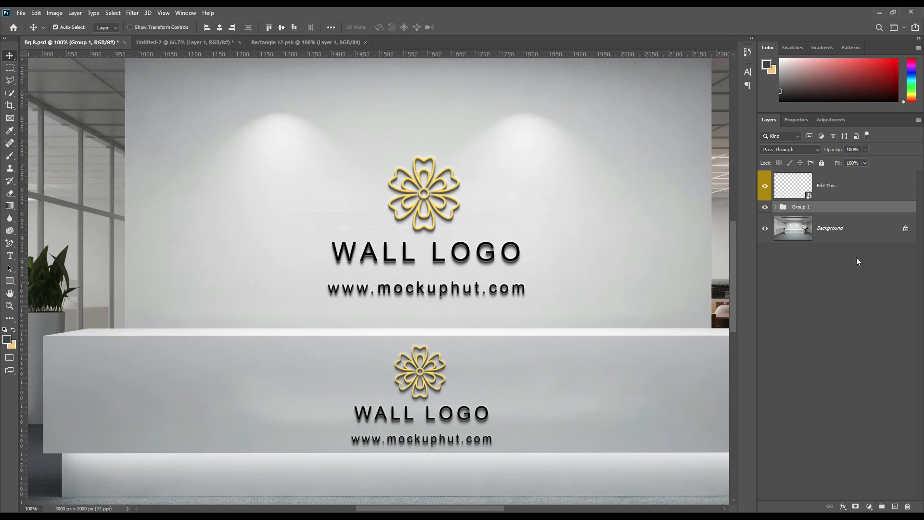
key("ctrl+0")
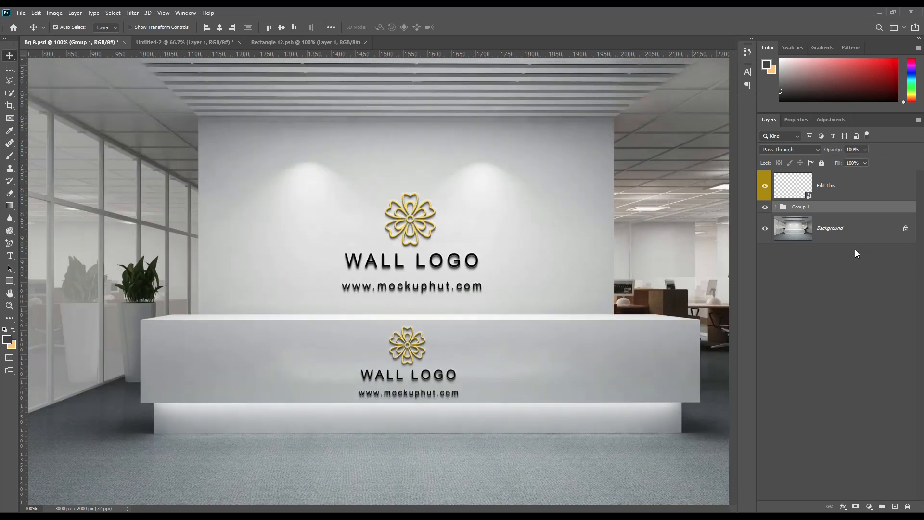
key("ctrl+0")
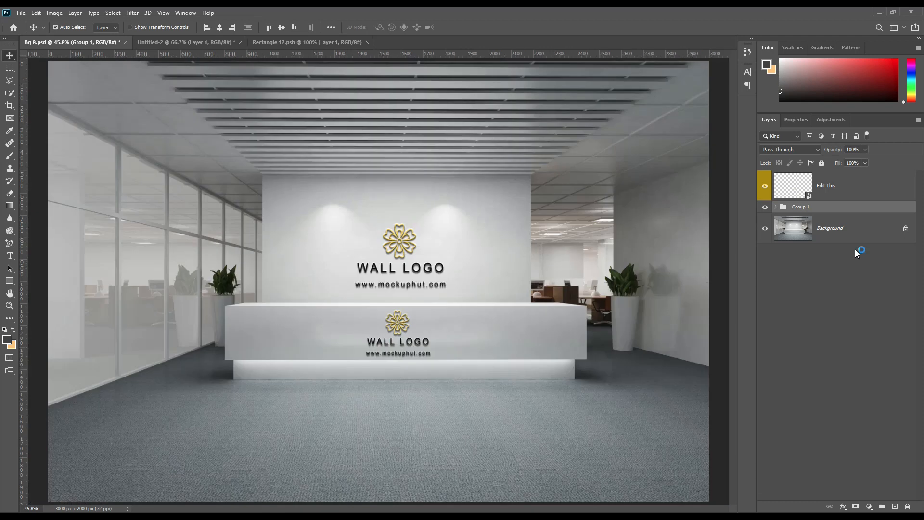